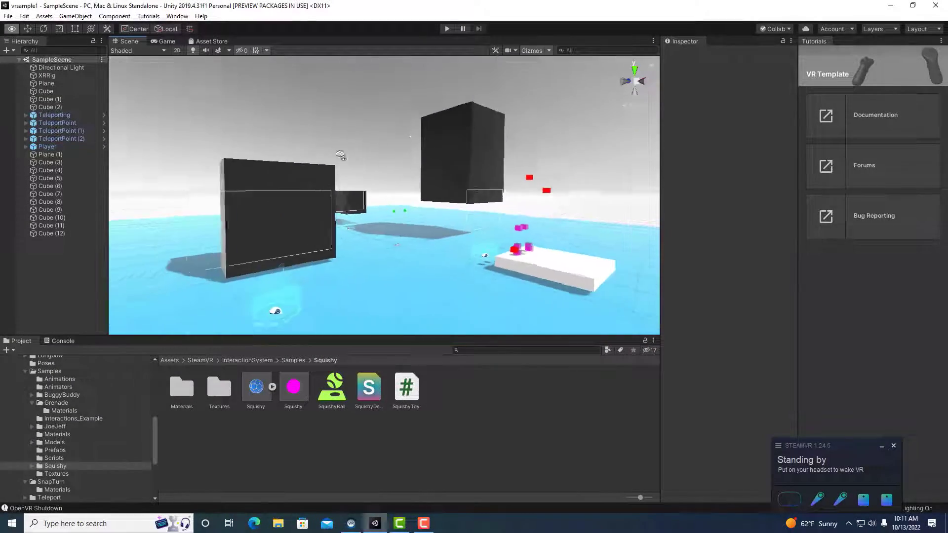
Orbit the Scene view down toward the floor and run the teleport scene in play mode
{"action": "right_click_drag", "start_coordinate": [341, 155], "coordinate": [376, 163]}
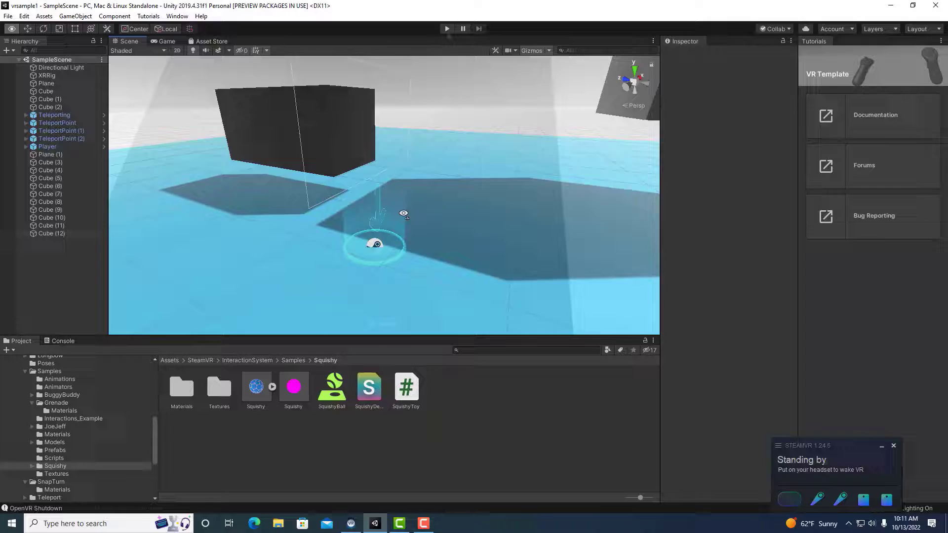
{"action": "left_click", "coordinate": [447, 29]}
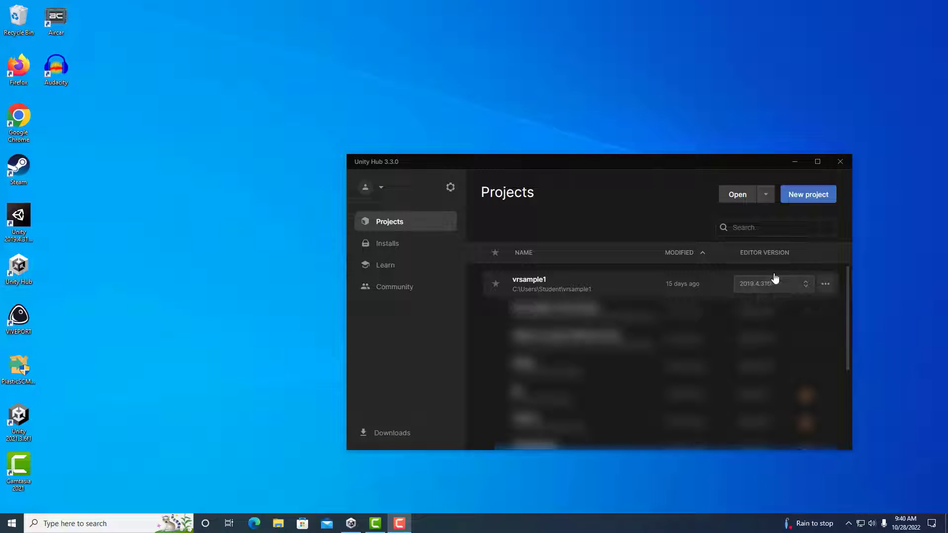
Create the new project vrsampleproject from the VR template in Unity Hub
{"action": "left_click", "coordinate": [794, 198]}
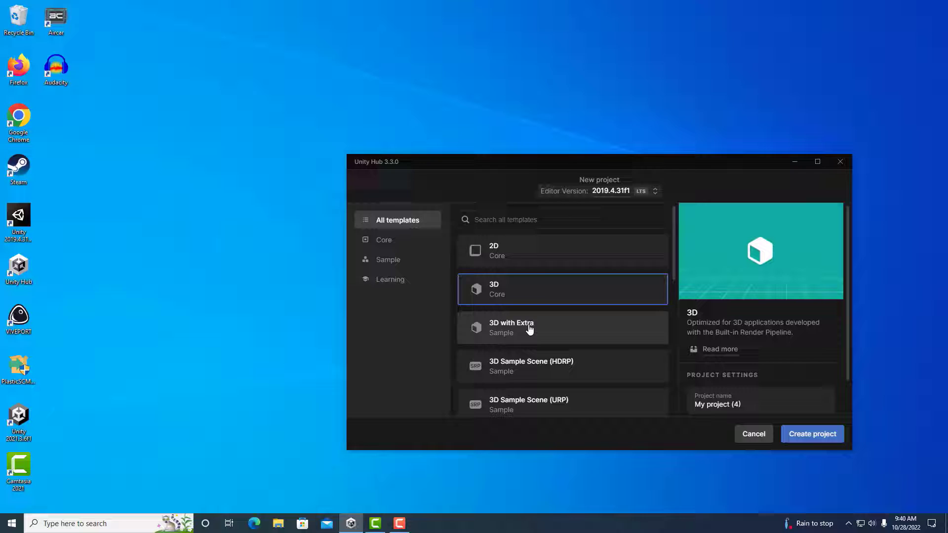
{"action": "scroll", "coordinate": [529, 328], "scroll_direction": "down", "scroll_amount": 3}
{"action": "scroll", "coordinate": [528, 336], "scroll_direction": "up", "scroll_amount": 1}
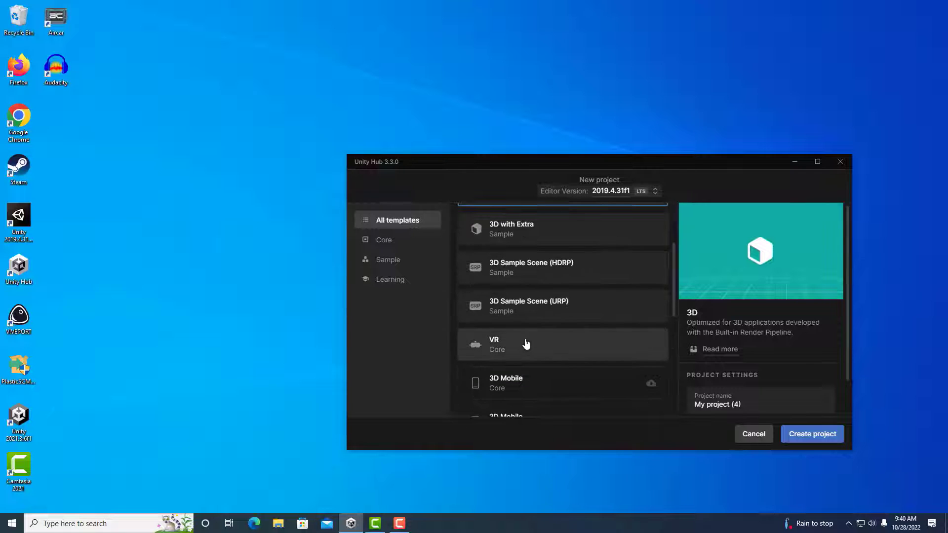
{"action": "left_click", "coordinate": [494, 345]}
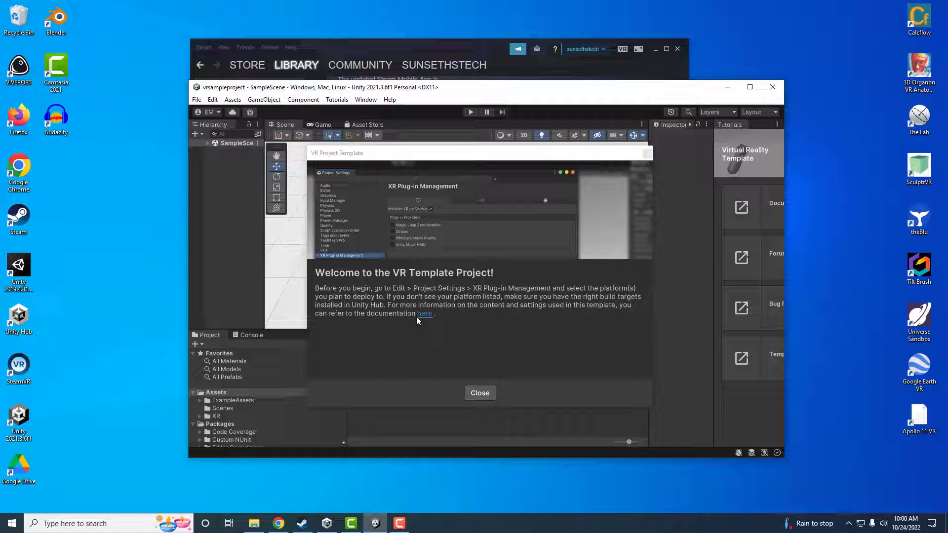
Dismiss the VR Template welcome window, launch SteamVR from Steam, and look around the empty grid
{"action": "left_click", "coordinate": [480, 394]}
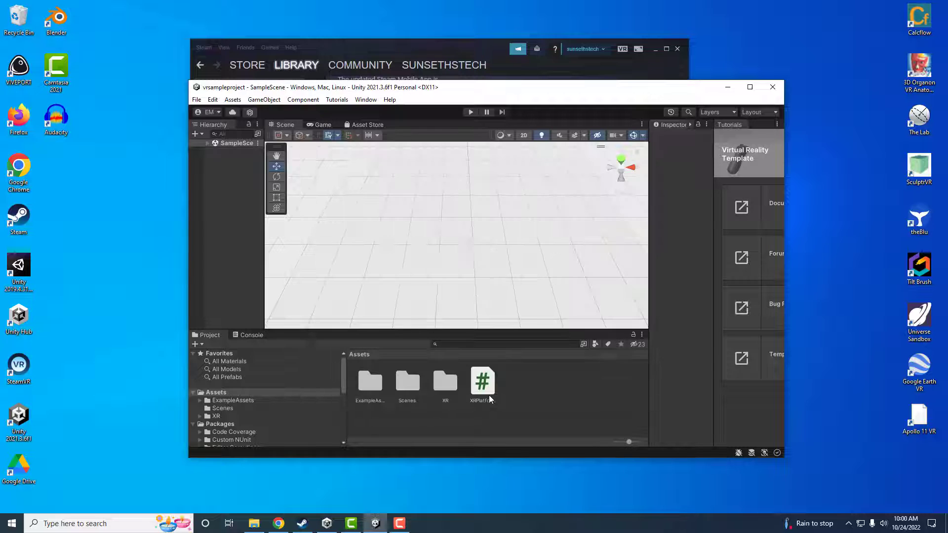
{"action": "left_click", "coordinate": [345, 49]}
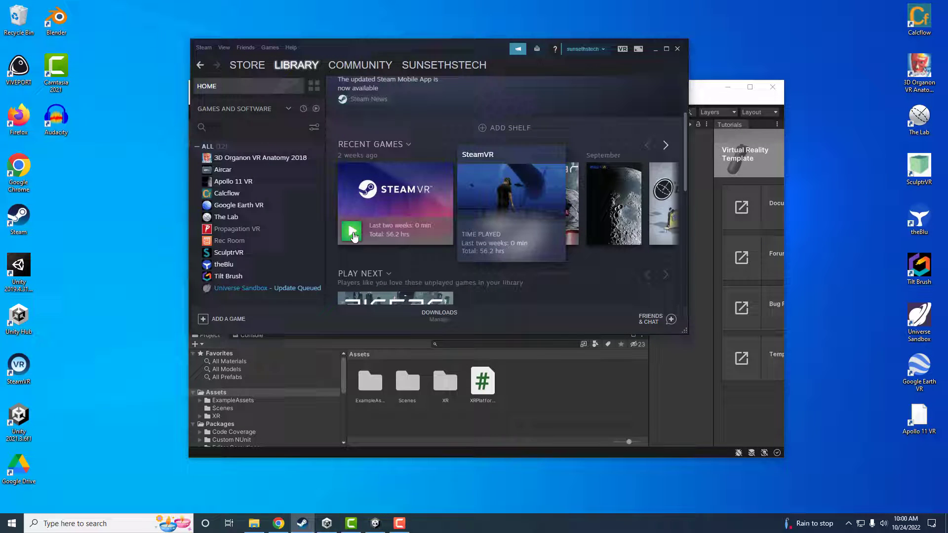
{"action": "left_click", "coordinate": [352, 232]}
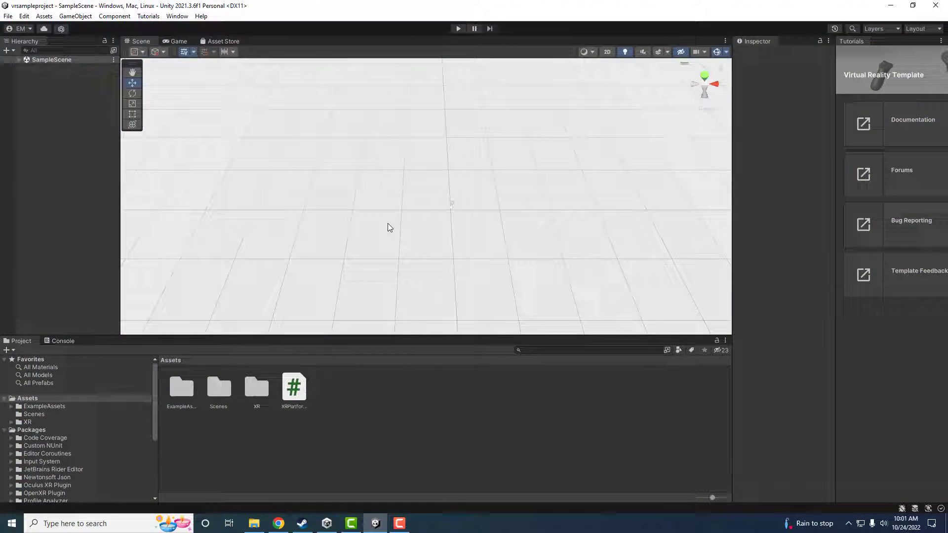
{"action": "right_click_drag", "start_coordinate": [443, 187], "coordinate": [476, 194]}
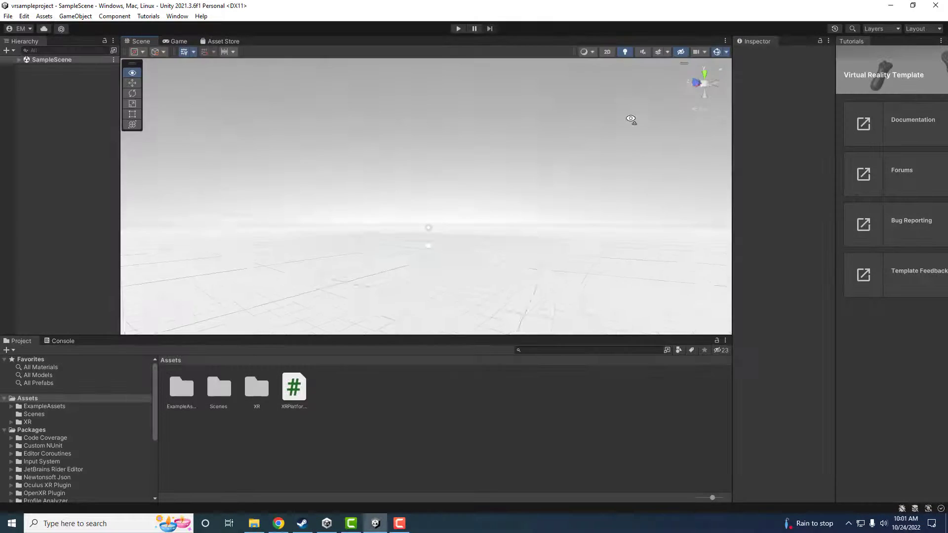
{"action": "right_click_drag", "start_coordinate": [631, 120], "coordinate": [156, 169]}
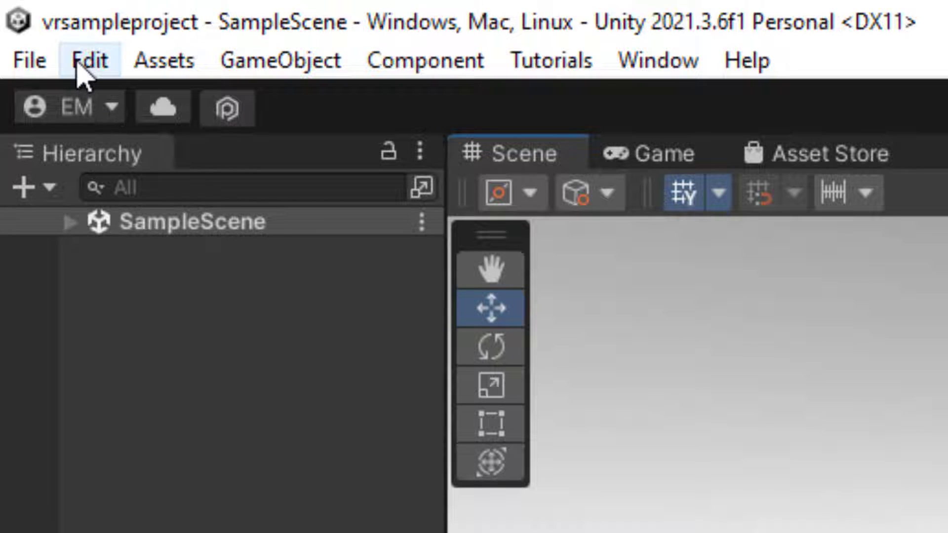
Open Project Settings from the Edit menu and move its window higher up
{"action": "left_click", "coordinate": [79, 64]}
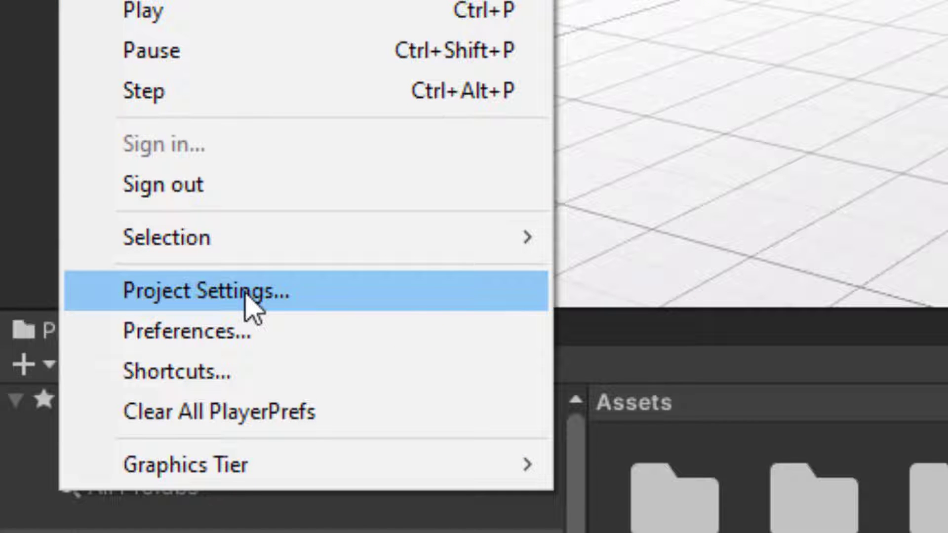
{"action": "left_click", "coordinate": [246, 293]}
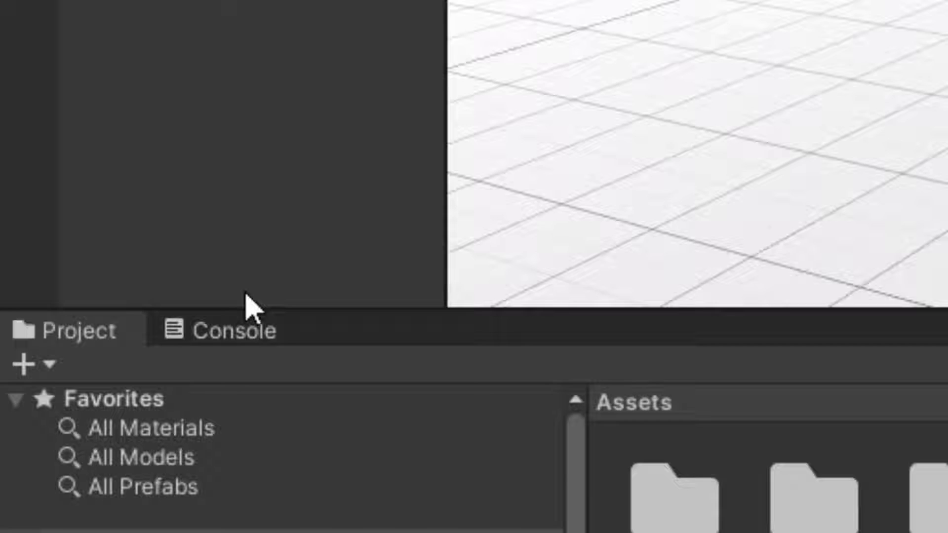
{"action": "left_click_drag", "start_coordinate": [152, 276], "coordinate": [159, 139]}
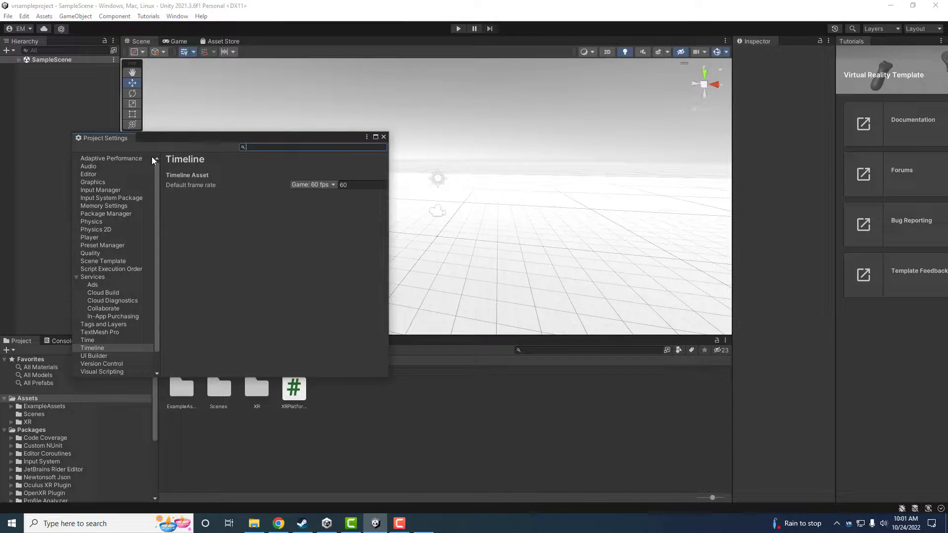
{"action": "scroll", "coordinate": [120, 250], "scroll_direction": "down", "scroll_amount": 1}
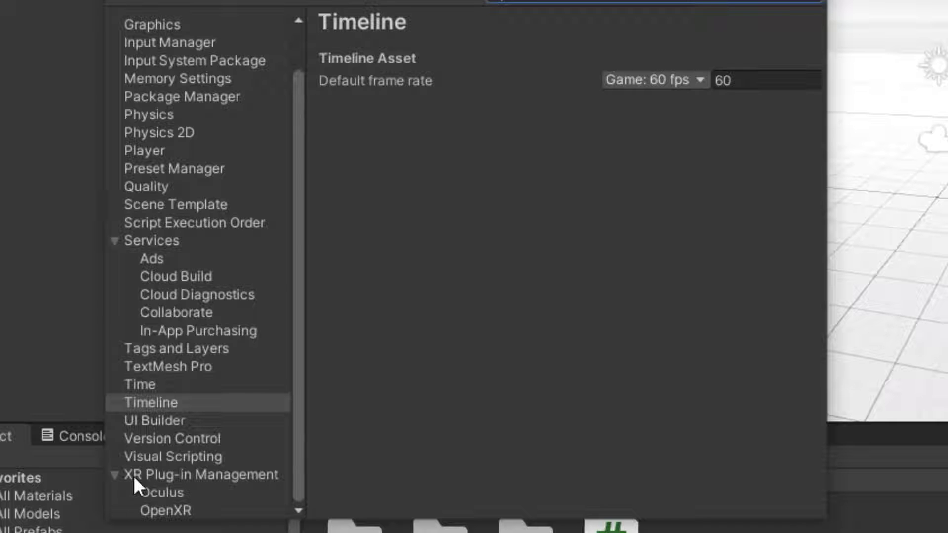
Add the HTC Vive Controller Profile to OpenXR's interaction profiles under XR Plug-in Management
{"action": "left_click", "coordinate": [118, 475]}
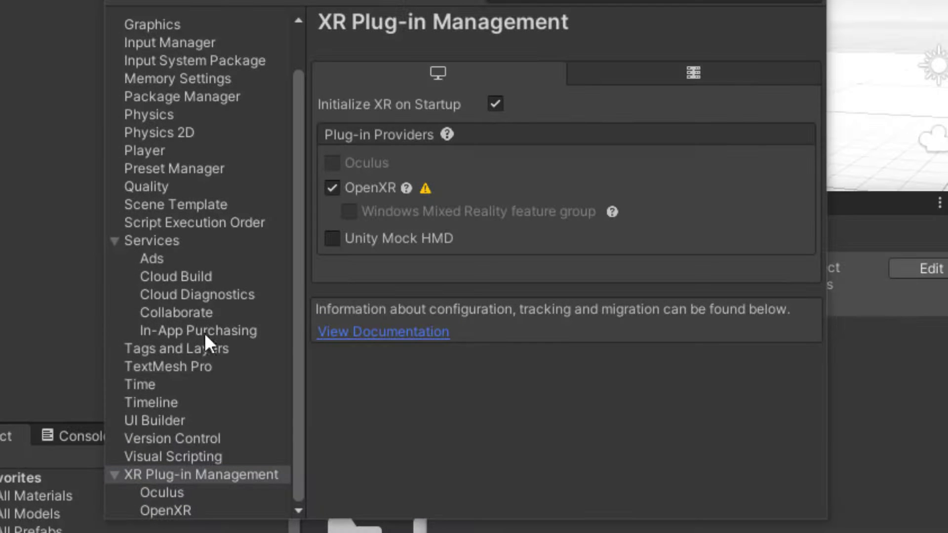
{"action": "left_click", "coordinate": [149, 493]}
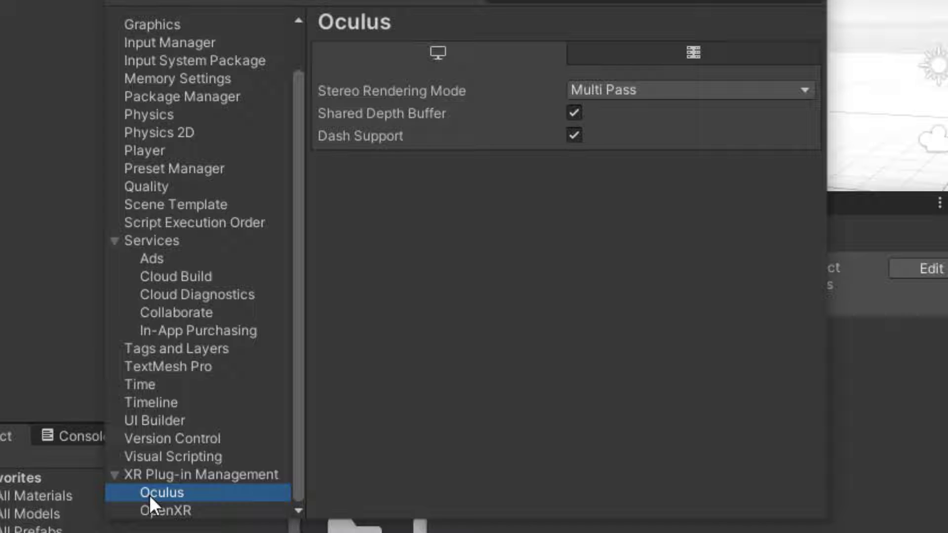
{"action": "left_click", "coordinate": [165, 511]}
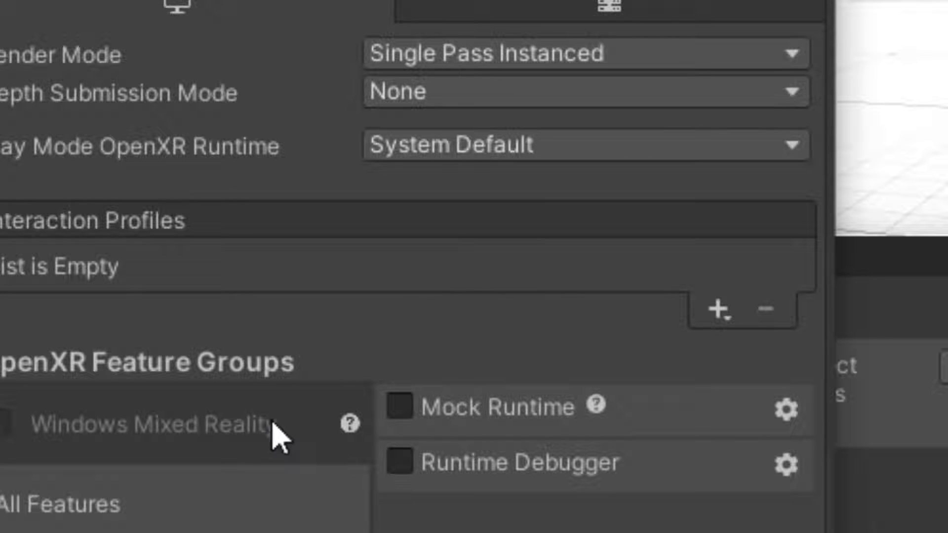
{"action": "left_click", "coordinate": [718, 310]}
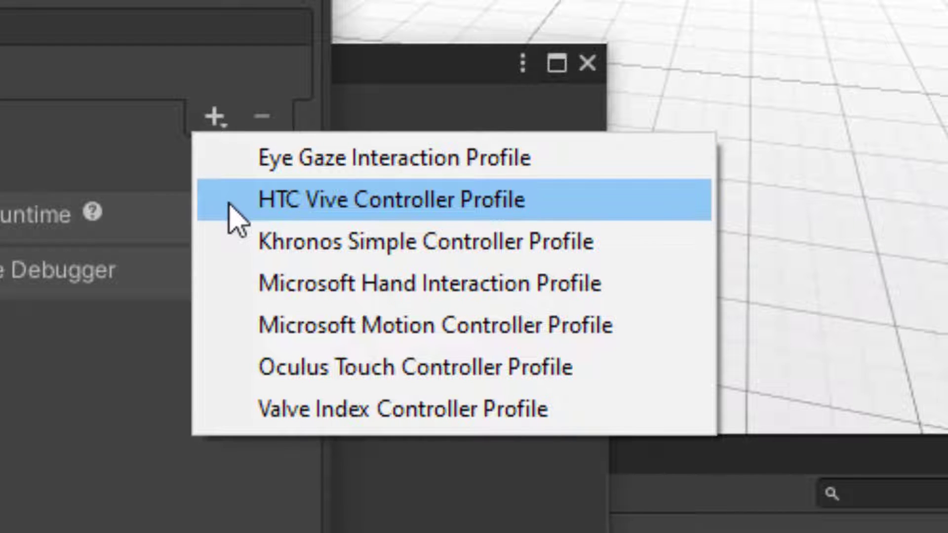
{"action": "left_click", "coordinate": [236, 220]}
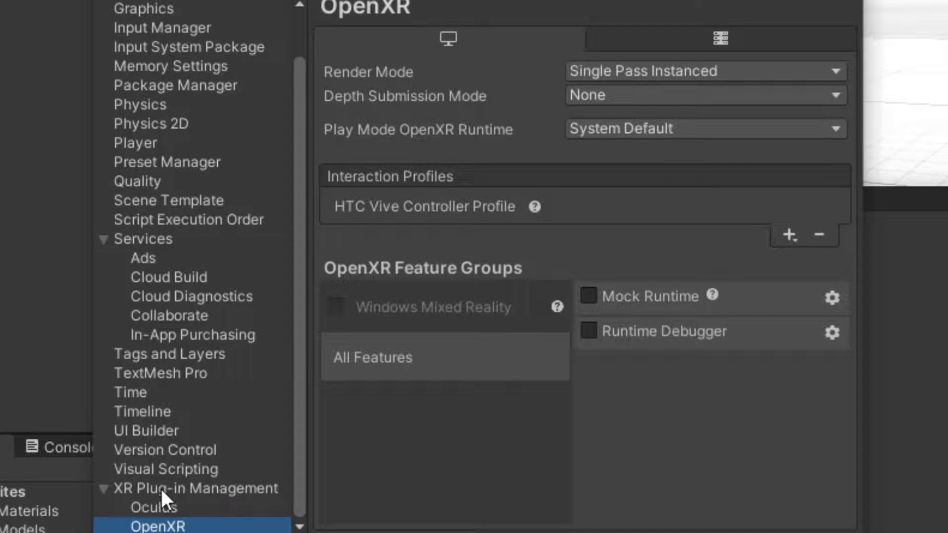
{"action": "left_click", "coordinate": [161, 489]}
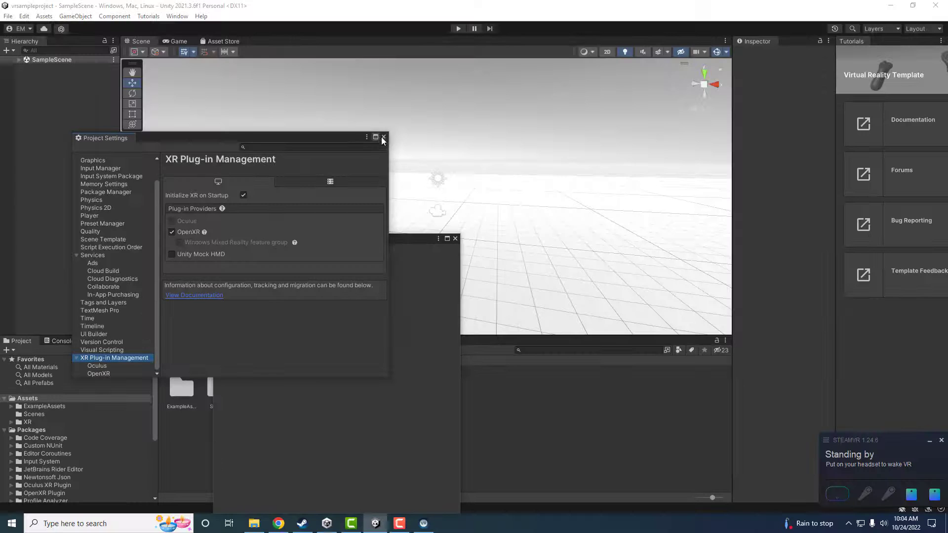
Close Project Settings and the OpenXR validation window, then run the VR scene in play mode
{"action": "left_click", "coordinate": [383, 137]}
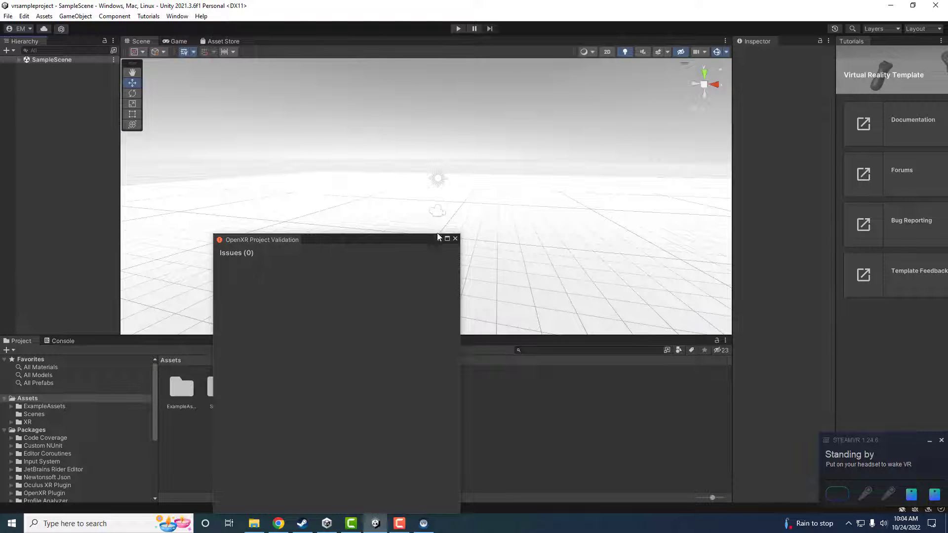
{"action": "left_click", "coordinate": [456, 239]}
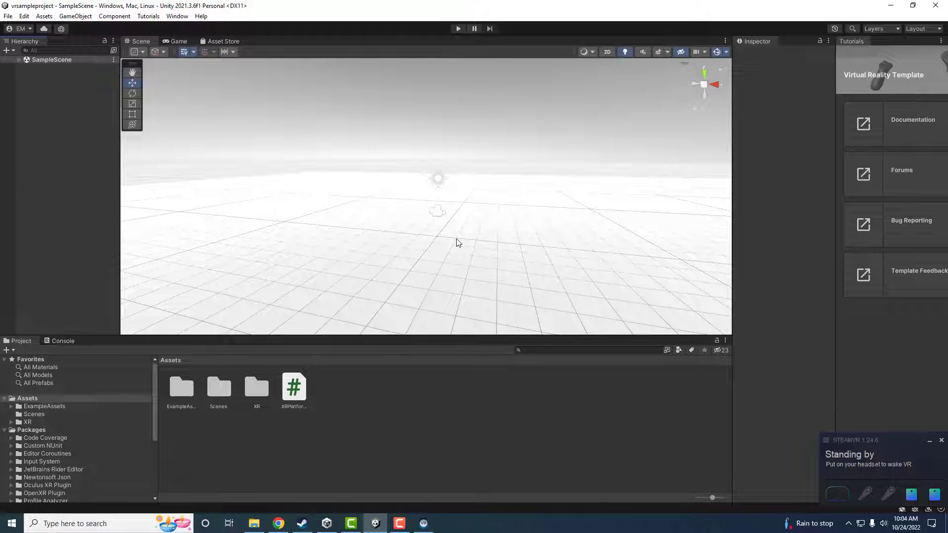
{"action": "left_click", "coordinate": [457, 28]}
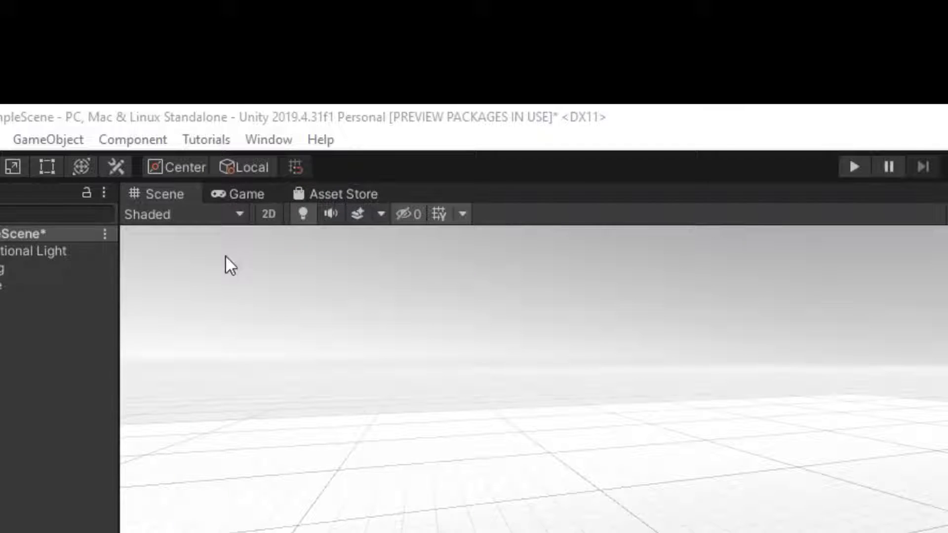
Import the SteamVR Plugin from the Asset Store and drag its Player prefab into SampleScene
{"action": "left_click", "coordinate": [351, 194]}
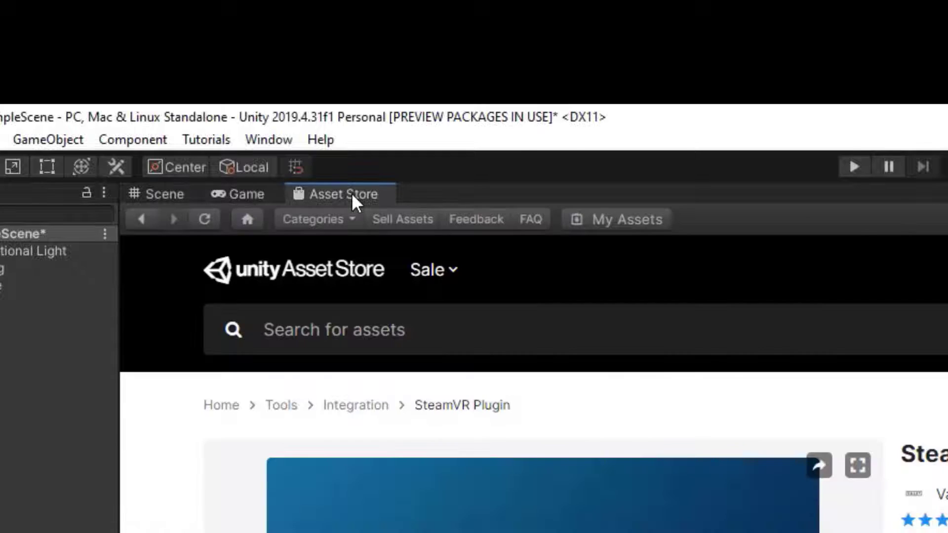
{"action": "scroll", "coordinate": [583, 301], "scroll_direction": "down", "scroll_amount": 3}
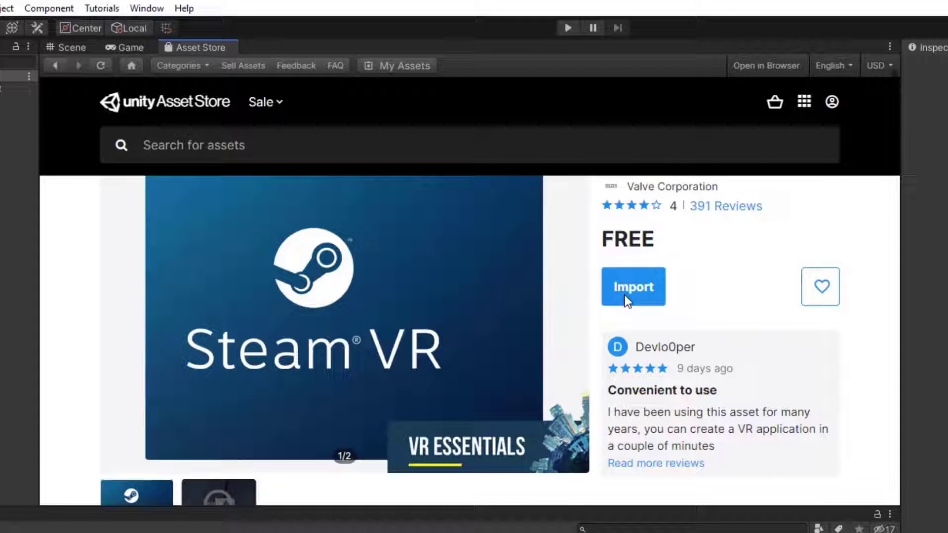
{"action": "scroll", "coordinate": [565, 292], "scroll_direction": "up", "scroll_amount": 3}
{"action": "left_click", "coordinate": [644, 371]}
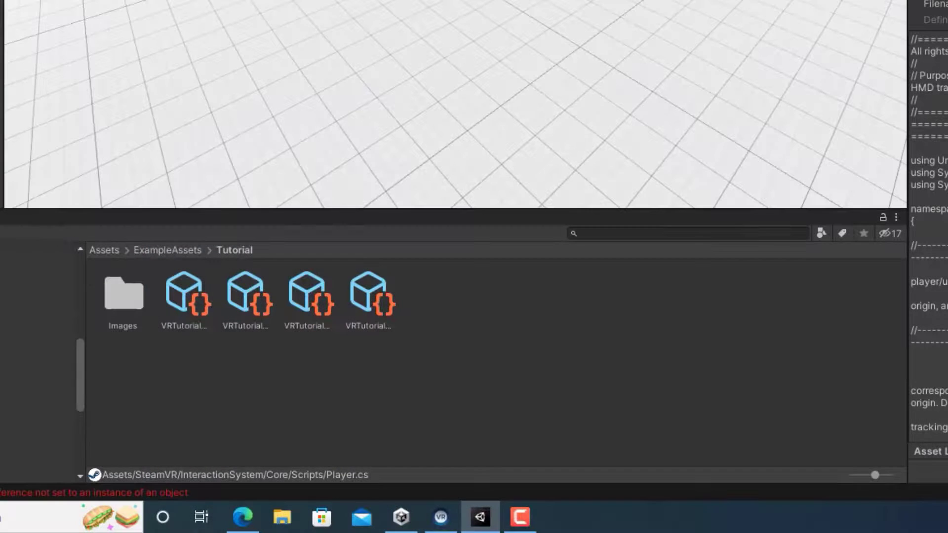
{"action": "left_click", "coordinate": [663, 234]}
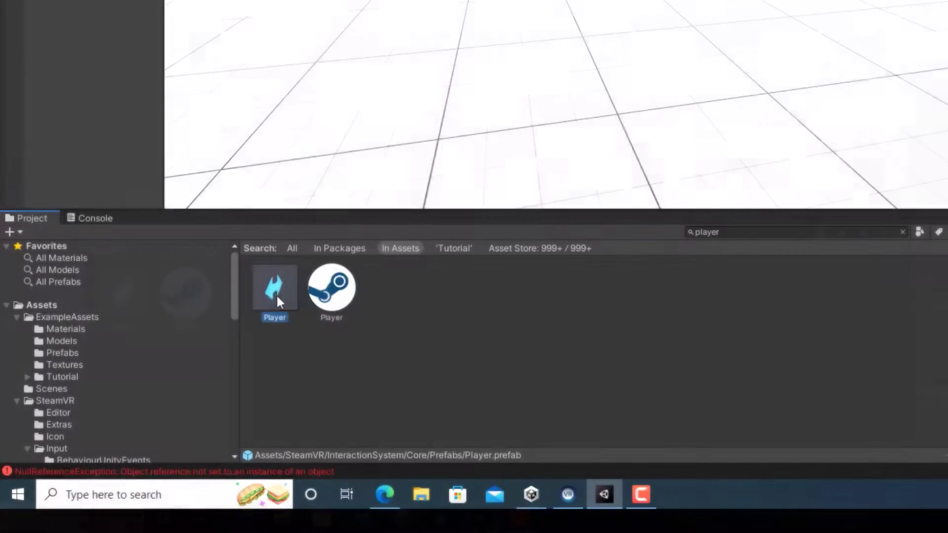
{"action": "left_click_drag", "start_coordinate": [277, 294], "coordinate": [593, 45]}
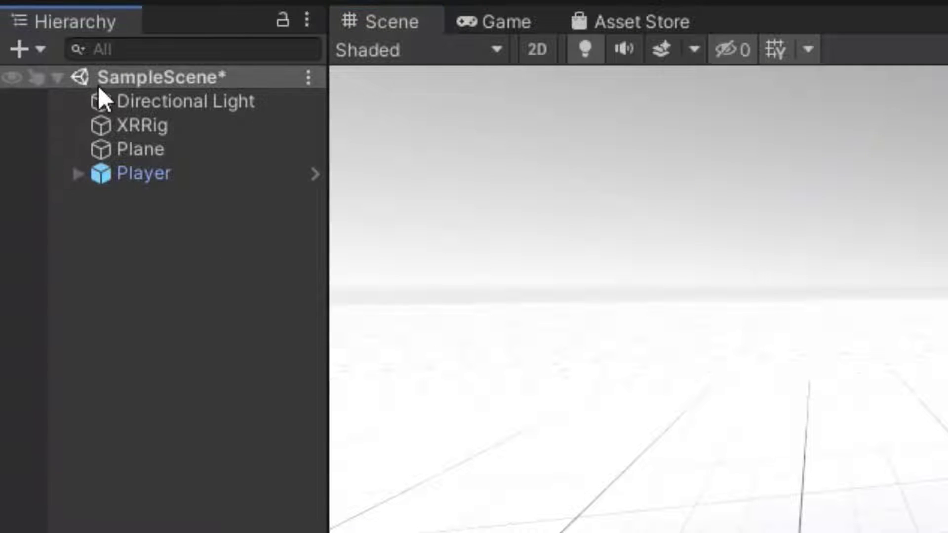
Add a second plane, Plane (1), and set its position to 0, 0, 0
{"action": "left_click", "coordinate": [15, 51]}
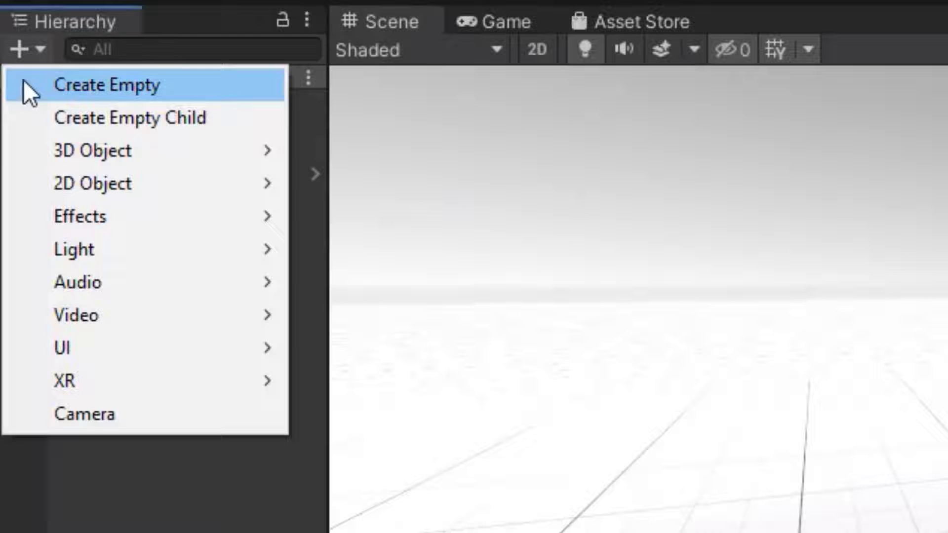
{"action": "mouse_move", "coordinate": [54, 153]}
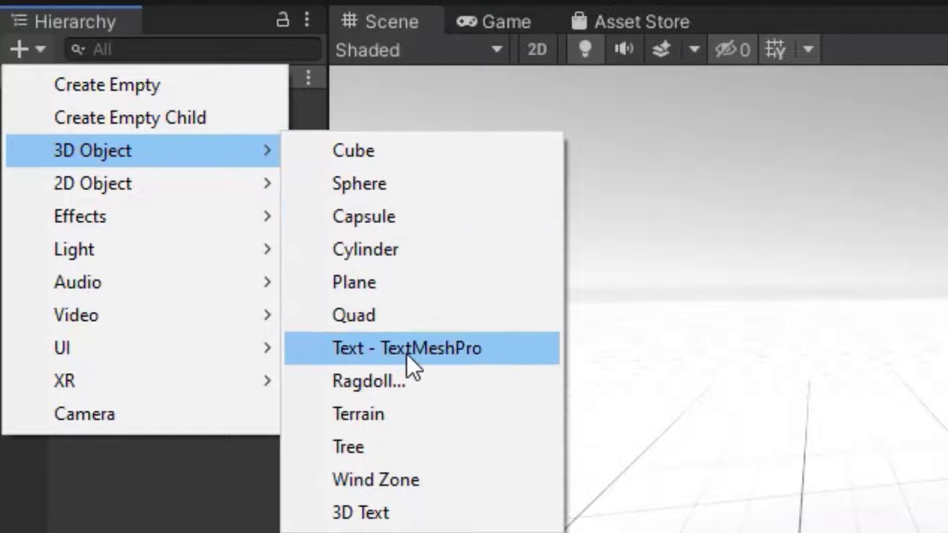
{"action": "left_click", "coordinate": [417, 276]}
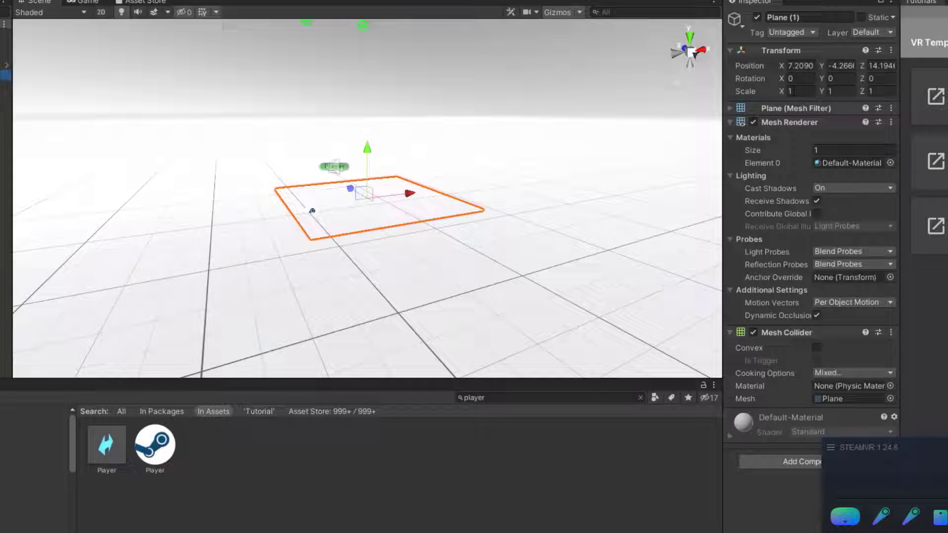
{"action": "double_click", "coordinate": [800, 66]}
{"action": "type", "text": "0"}
{"action": "key", "text": "Tab"}
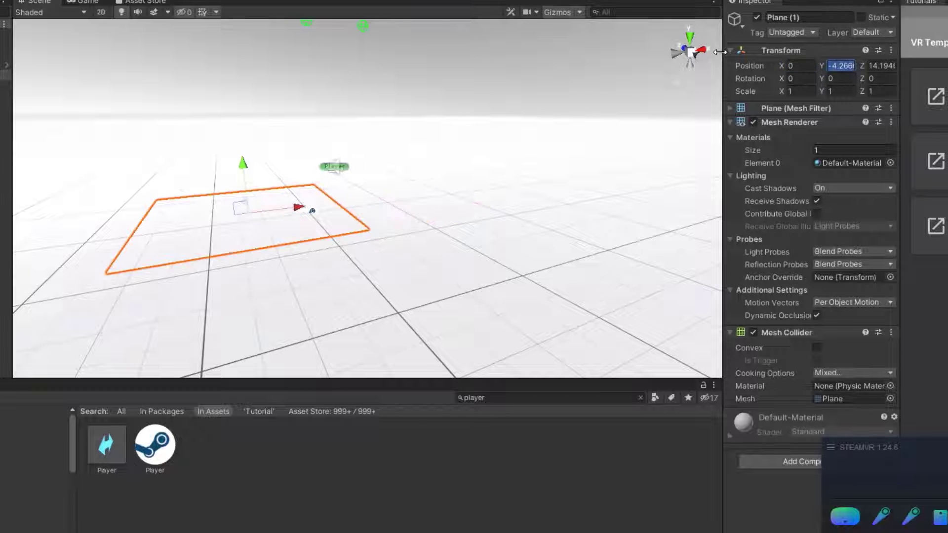
{"action": "type", "text": "0"}
{"action": "key", "text": "Tab"}
{"action": "type", "text": "0"}
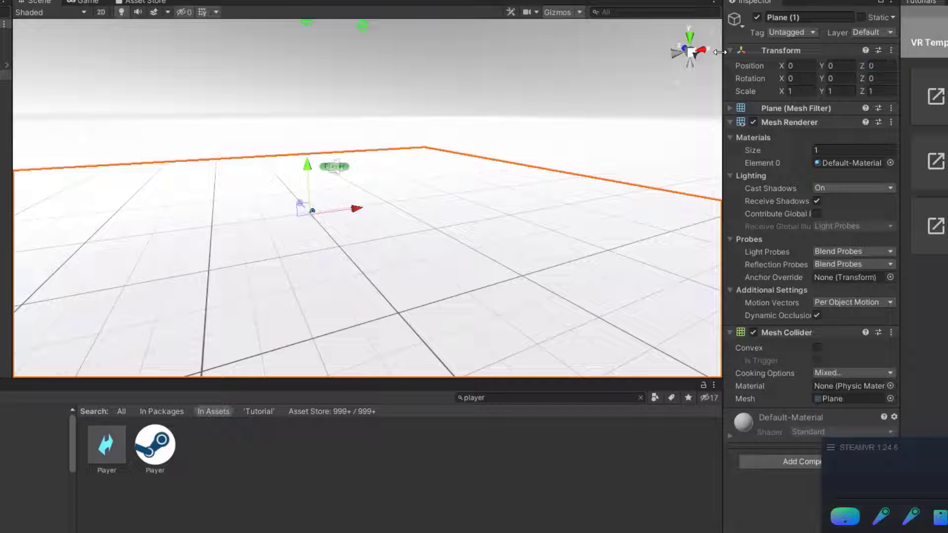
Raise the plane to Y 0.1 and apply the purple New Material from Materials
{"action": "left_click", "coordinate": [848, 64]}
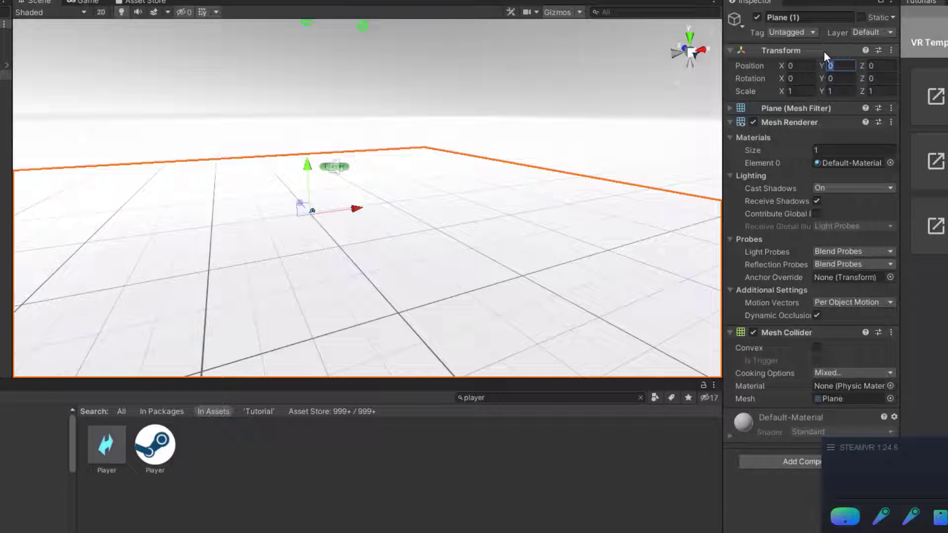
{"action": "type", "text": "0.1"}
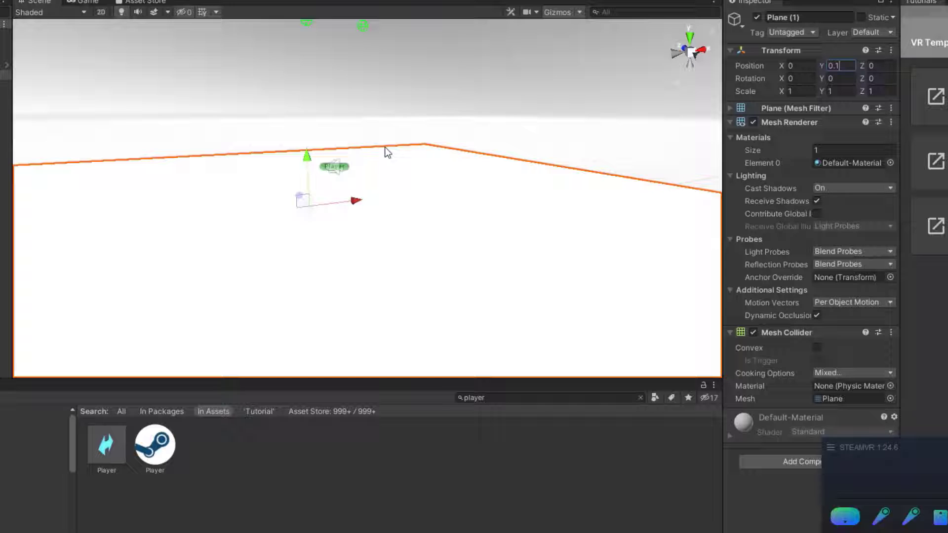
{"action": "key", "text": "Return"}
{"action": "left_click", "coordinate": [34, 480]}
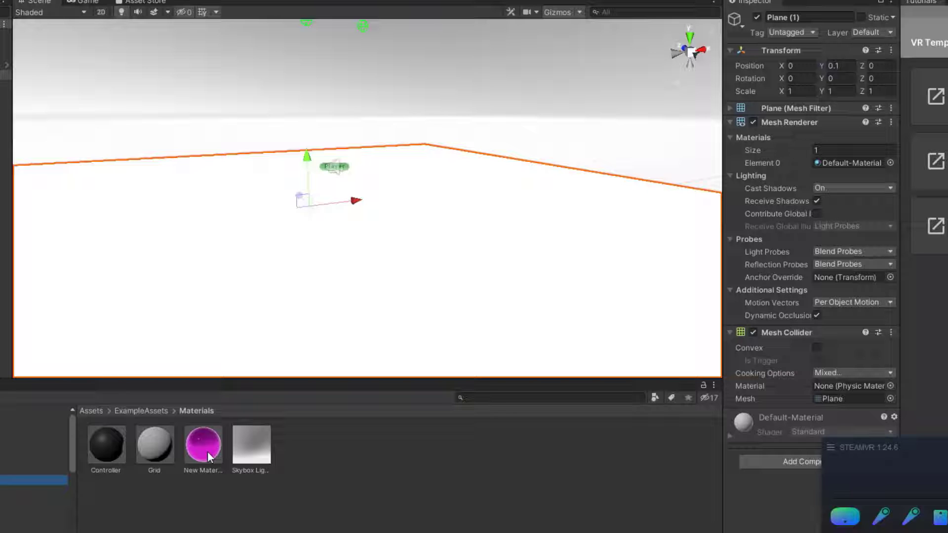
{"action": "left_click_drag", "start_coordinate": [208, 456], "coordinate": [318, 321]}
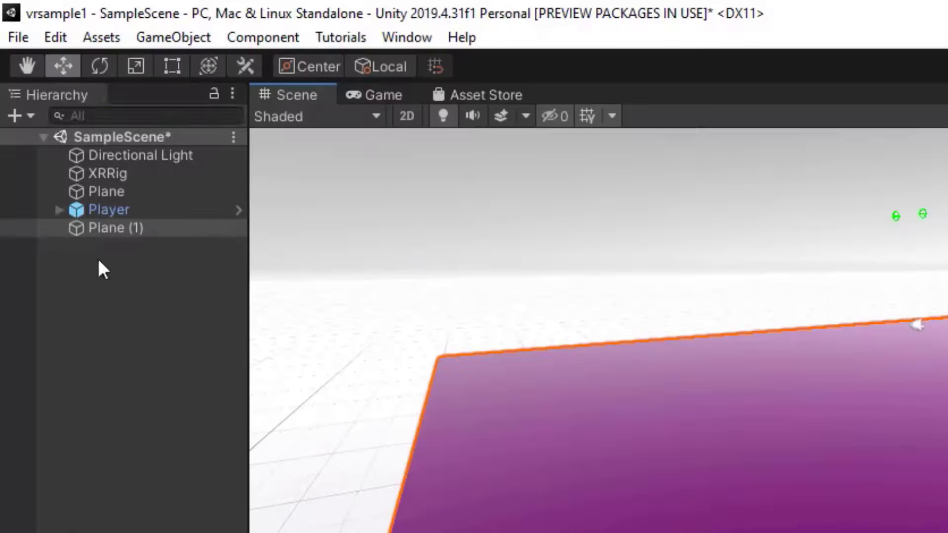
Add a Cube, set its Y position to 5, and orbit the view to see it
{"action": "left_click", "coordinate": [10, 116]}
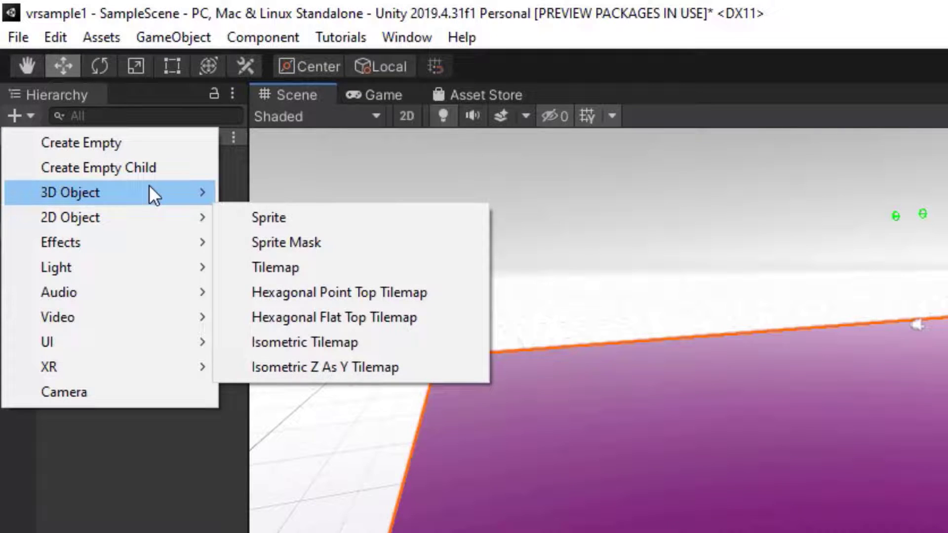
{"action": "mouse_move", "coordinate": [150, 190]}
{"action": "left_click", "coordinate": [274, 190]}
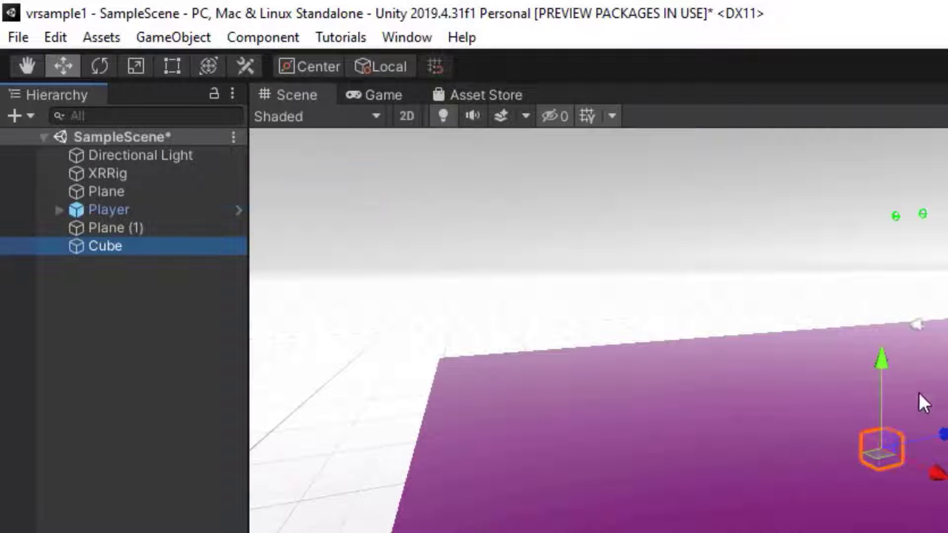
{"action": "left_click", "coordinate": [751, 93]}
{"action": "type", "text": "10"}
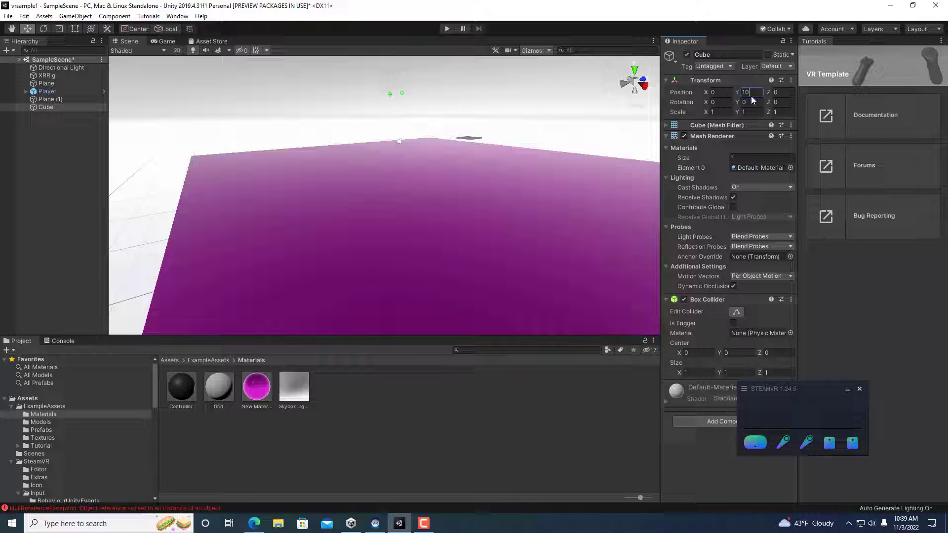
{"action": "key", "text": "BackSpace"}
{"action": "key", "text": "BackSpace"}
{"action": "type", "text": "5"}
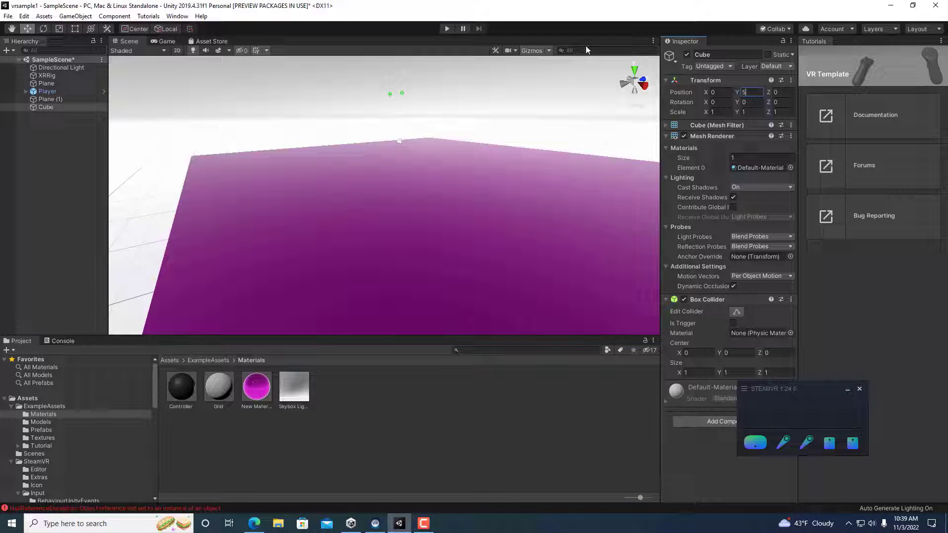
{"action": "left_click_drag", "start_coordinate": [514, 158], "coordinate": [427, 88], "text": "alt"}
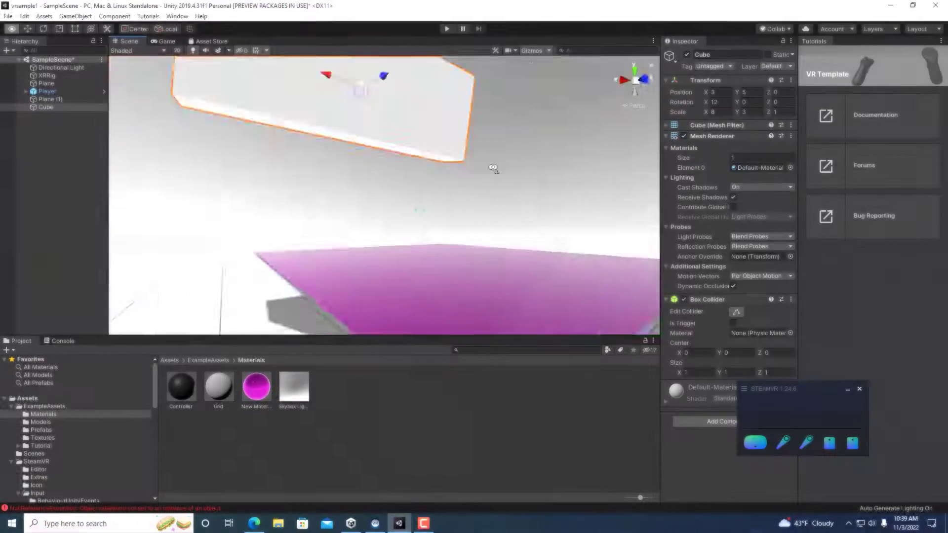
{"action": "left_click_drag", "start_coordinate": [493, 165], "coordinate": [454, 195], "text": "alt"}
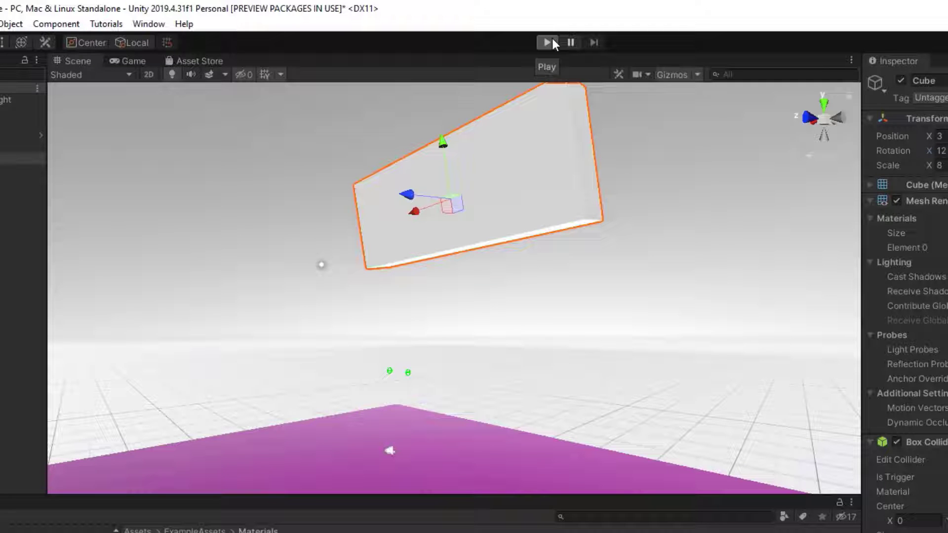
Test-play the scene and fly the view over the purple floor
{"action": "left_click", "coordinate": [553, 40]}
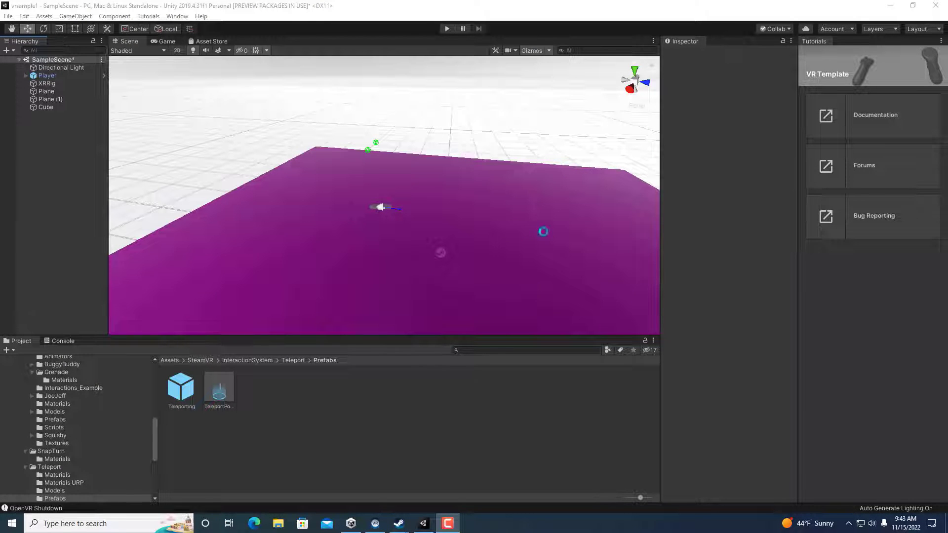
{"action": "right_click_drag", "start_coordinate": [544, 230], "coordinate": [580, 270]}
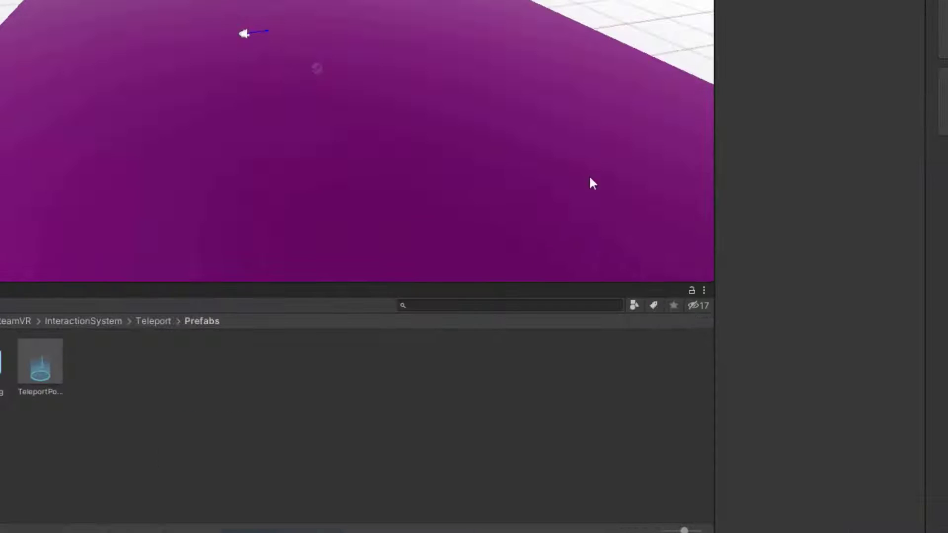
Search the project assets and add the Teleporting prefab to the scene
{"action": "left_click", "coordinate": [444, 304]}
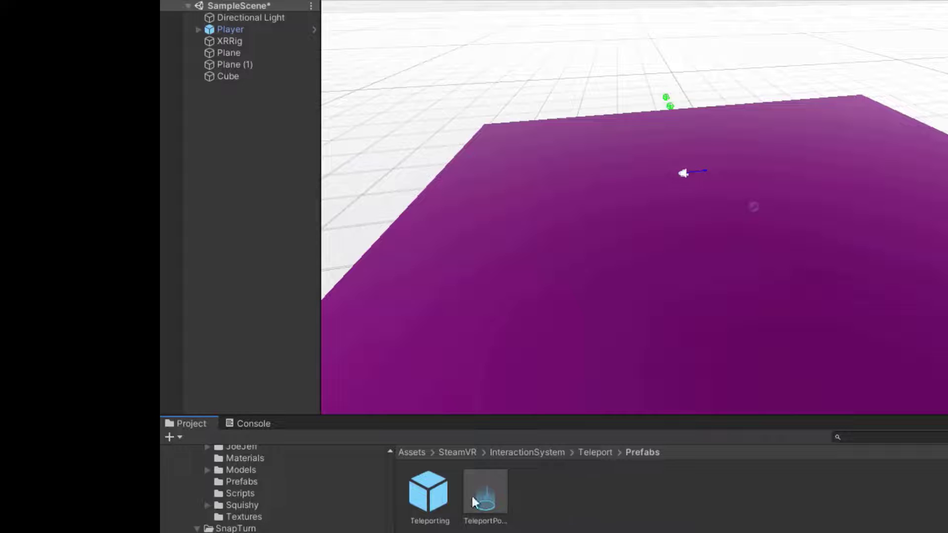
{"action": "left_click_drag", "start_coordinate": [437, 496], "coordinate": [280, 275]}
{"action": "left_click_drag", "start_coordinate": [232, 102], "coordinate": [230, 97]}
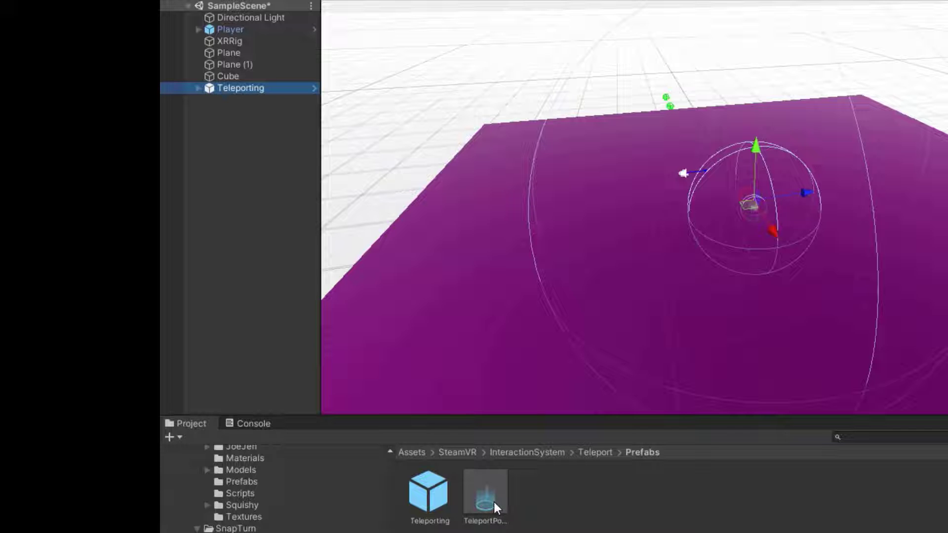
Place a TeleportPoint on the purple floor and duplicate it, spreading the copies across the floor
{"action": "left_click_drag", "start_coordinate": [494, 502], "coordinate": [561, 287]}
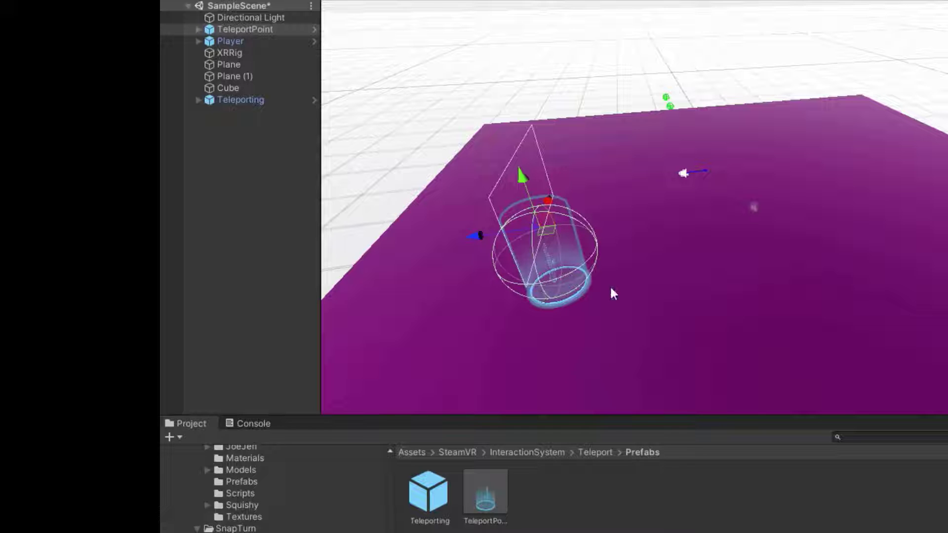
{"action": "left_click_drag", "start_coordinate": [552, 200], "coordinate": [587, 86]}
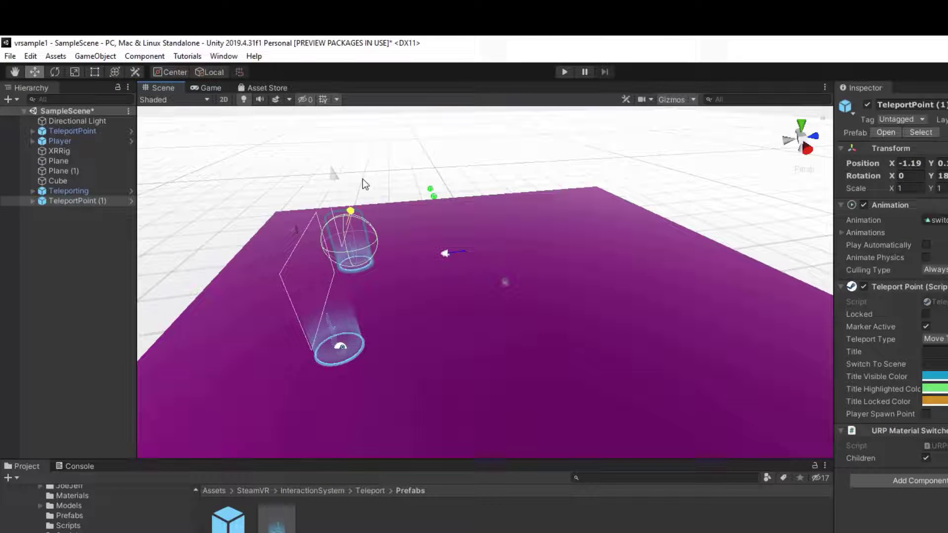
{"action": "left_click_drag", "start_coordinate": [362, 179], "coordinate": [381, 155]}
{"action": "key", "text": "ctrl+d"}
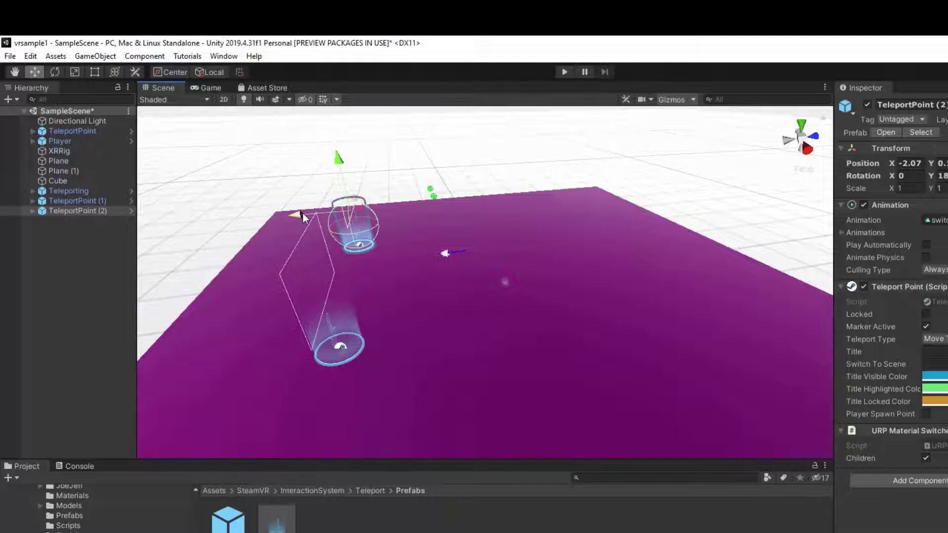
{"action": "left_click_drag", "start_coordinate": [303, 213], "coordinate": [783, 241]}
{"action": "key", "text": "ctrl+d"}
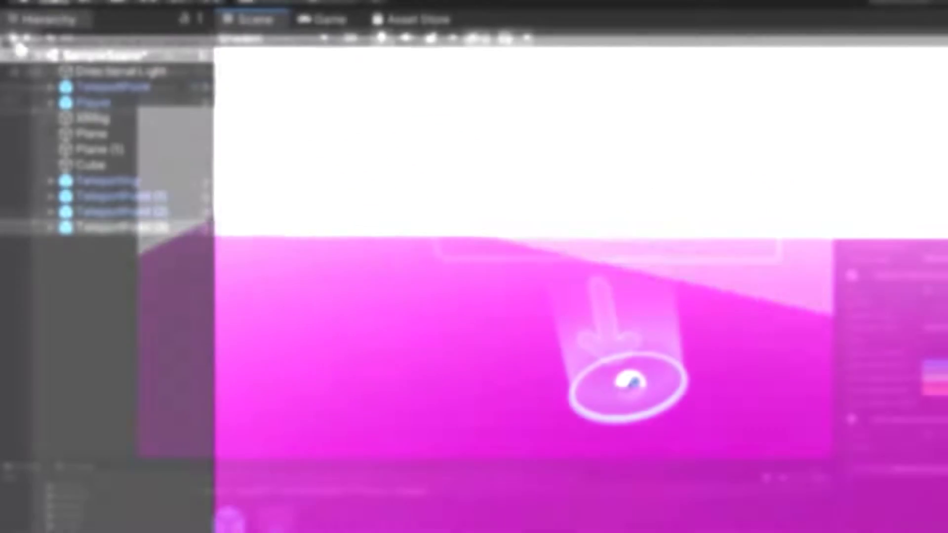
Add a new 3D cube to the scene
{"action": "left_click", "coordinate": [12, 37]}
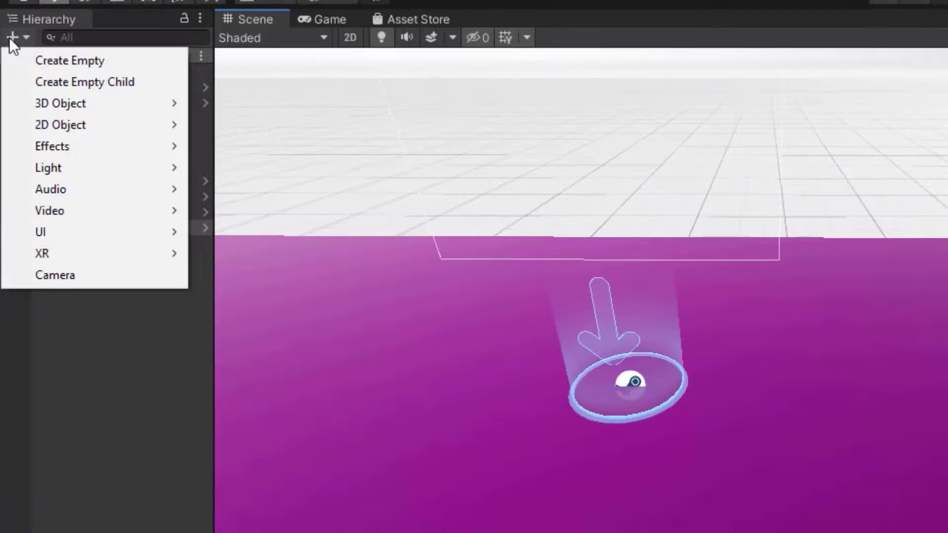
{"action": "mouse_move", "coordinate": [35, 102]}
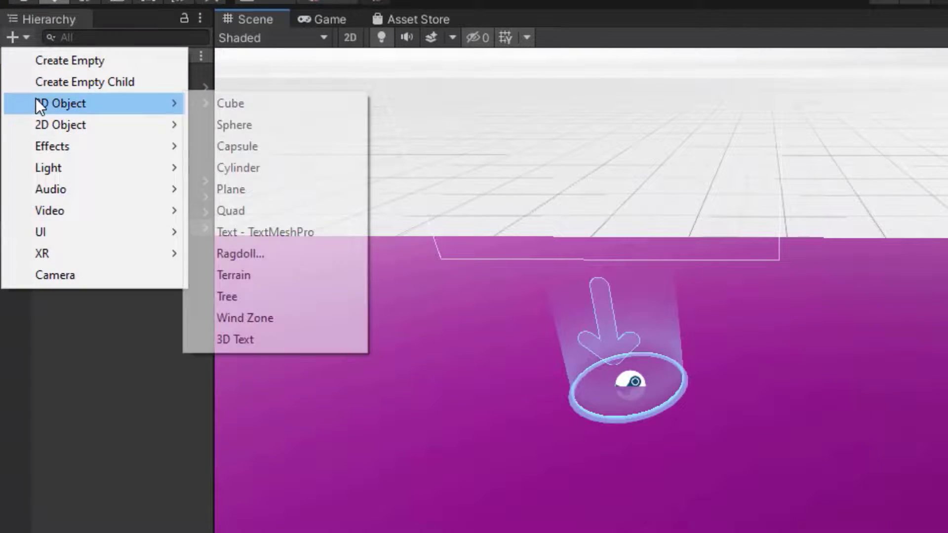
{"action": "left_click", "coordinate": [251, 109]}
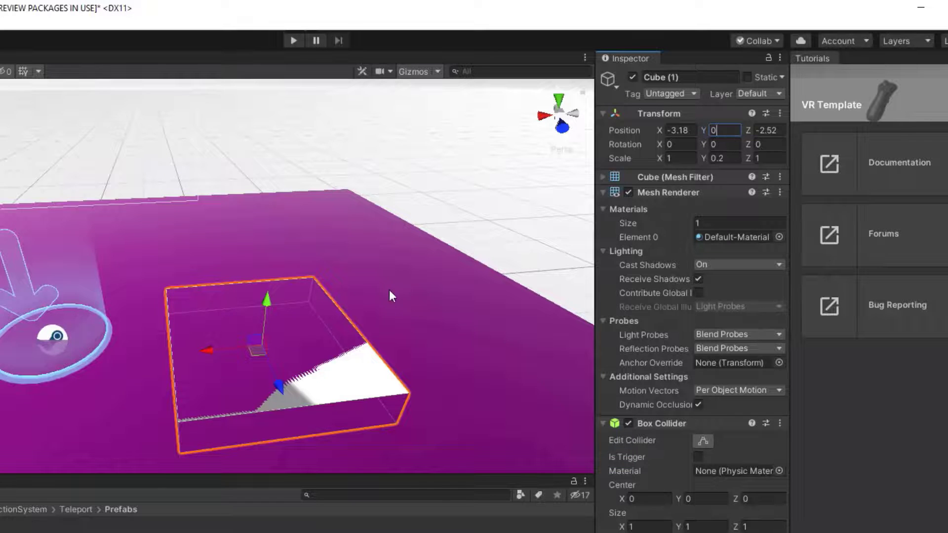
Raise the flat box to Position Y 0.2 and slide it slightly along X beside the teleport point
{"action": "left_click_drag", "start_coordinate": [389, 289], "coordinate": [498, 280], "text": "alt"}
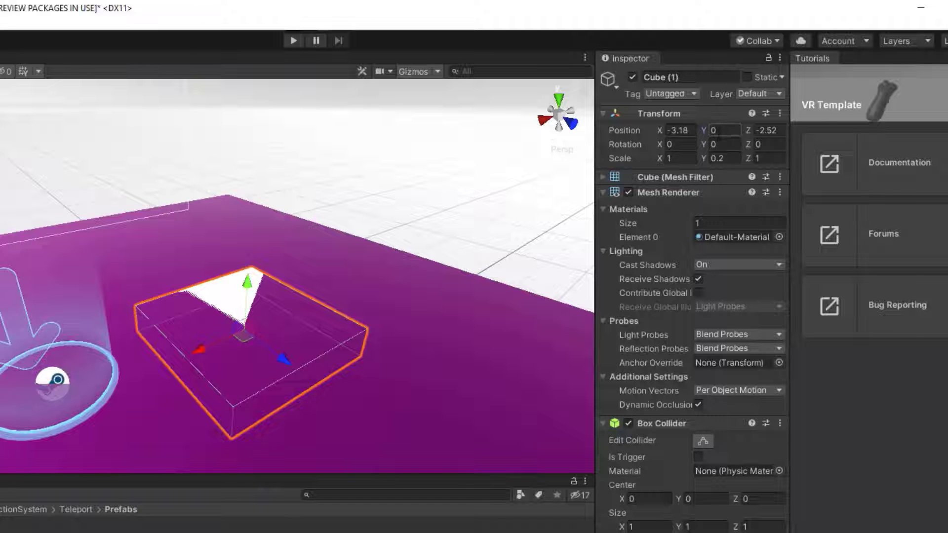
{"action": "left_click", "coordinate": [721, 130]}
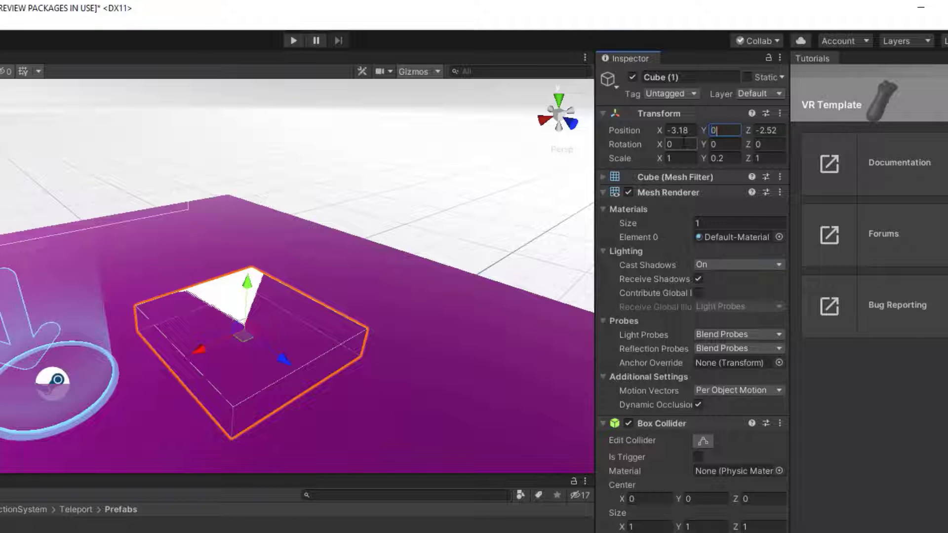
{"action": "type", "text": "0.5"}
{"action": "key", "text": "BackSpace"}
{"action": "type", "text": "2"}
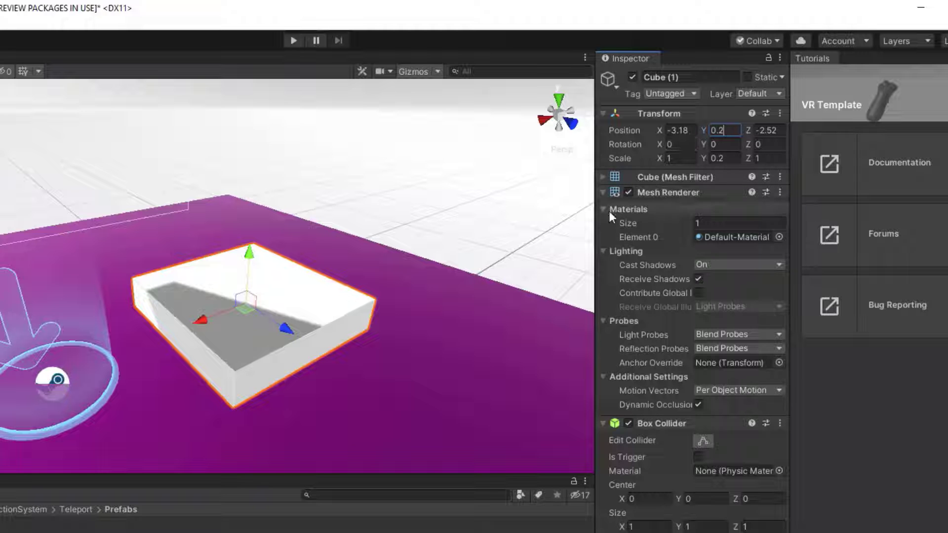
{"action": "left_click_drag", "start_coordinate": [208, 326], "coordinate": [183, 328]}
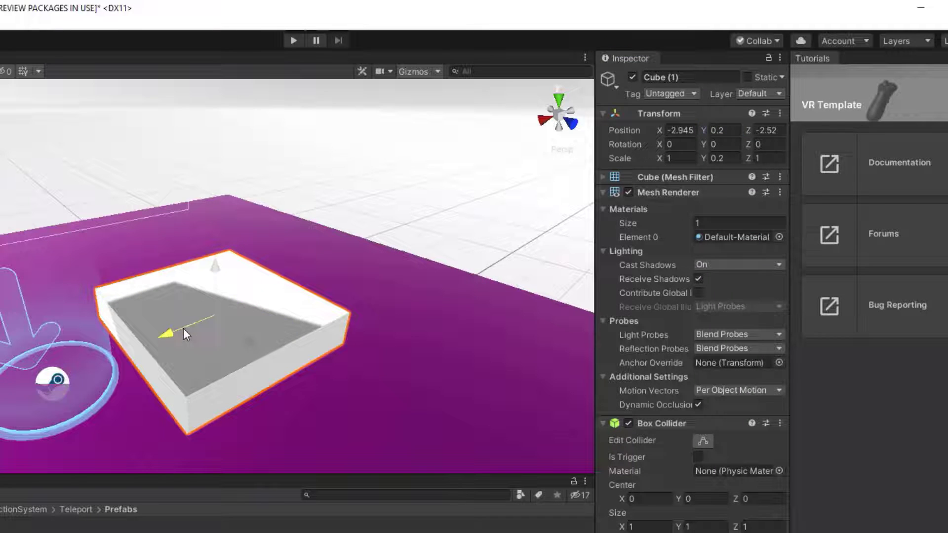
{"action": "right_click_drag", "start_coordinate": [390, 271], "coordinate": [272, 260]}
{"action": "left_click", "coordinate": [145, 219]}
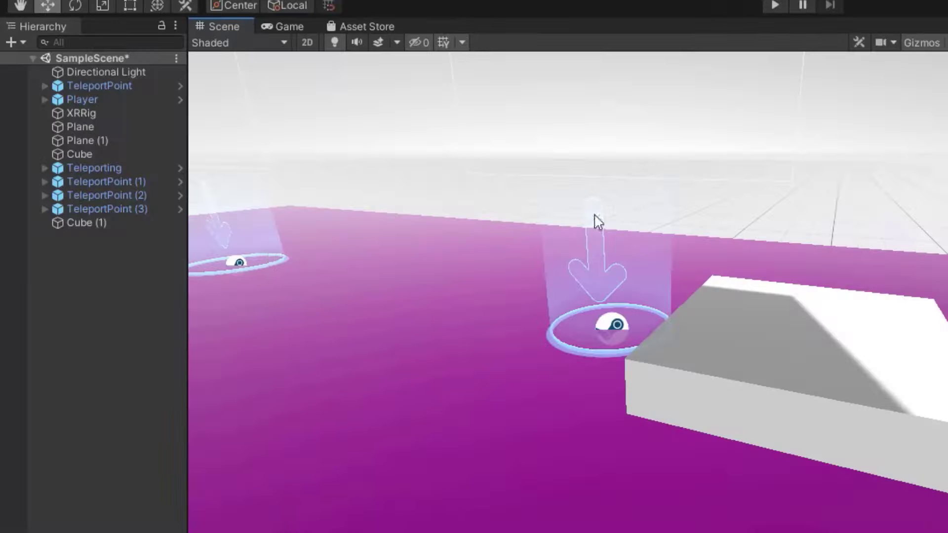
Create another cube and scale it to 0.1 on X, Y and Z
{"action": "left_click", "coordinate": [11, 42]}
{"action": "mouse_move", "coordinate": [153, 106]}
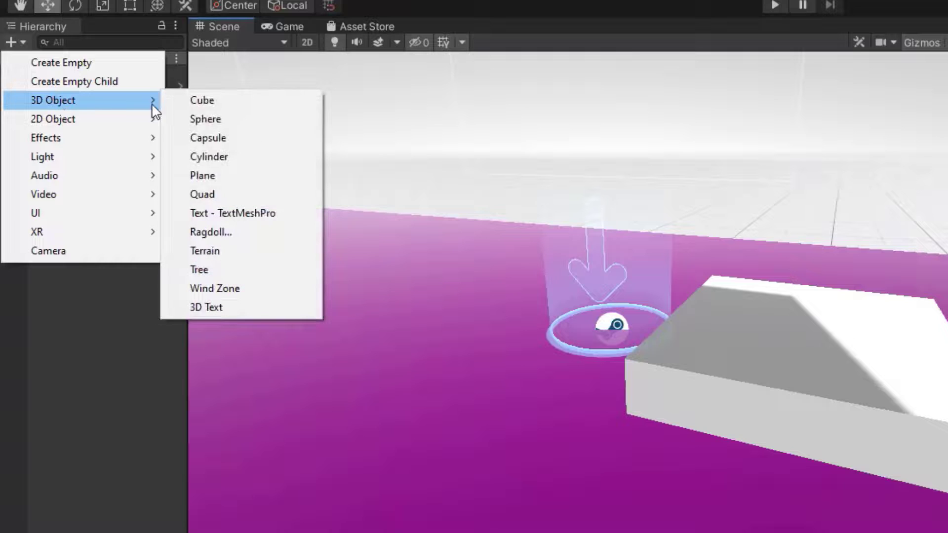
{"action": "left_click", "coordinate": [192, 103]}
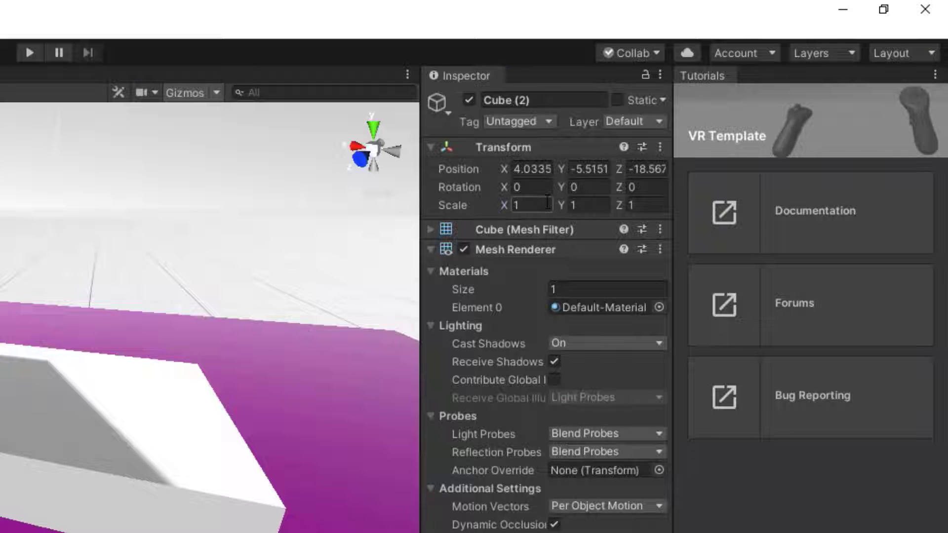
{"action": "left_click", "coordinate": [534, 204]}
{"action": "type", "text": "0.1"}
{"action": "key", "text": "Tab"}
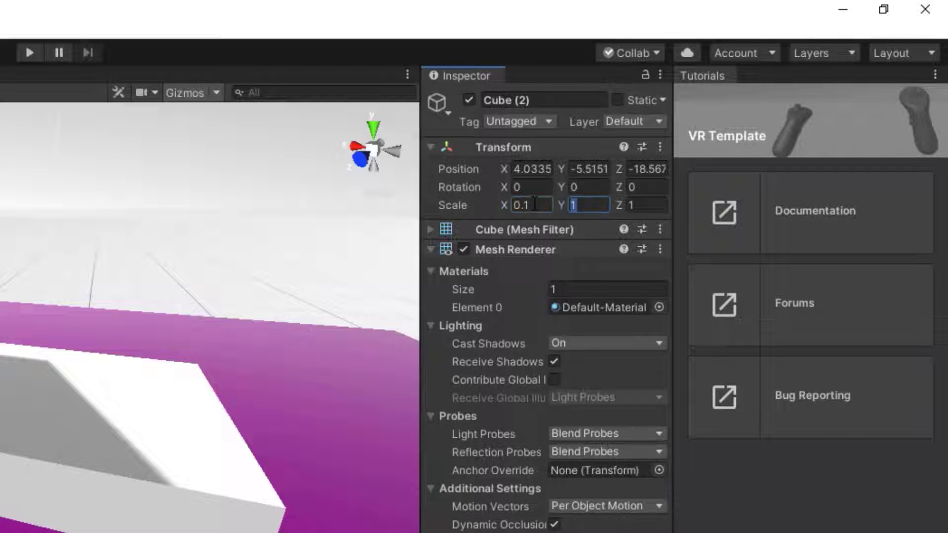
{"action": "type", "text": "0.1"}
{"action": "key", "text": "Tab"}
{"action": "type", "text": "0"}
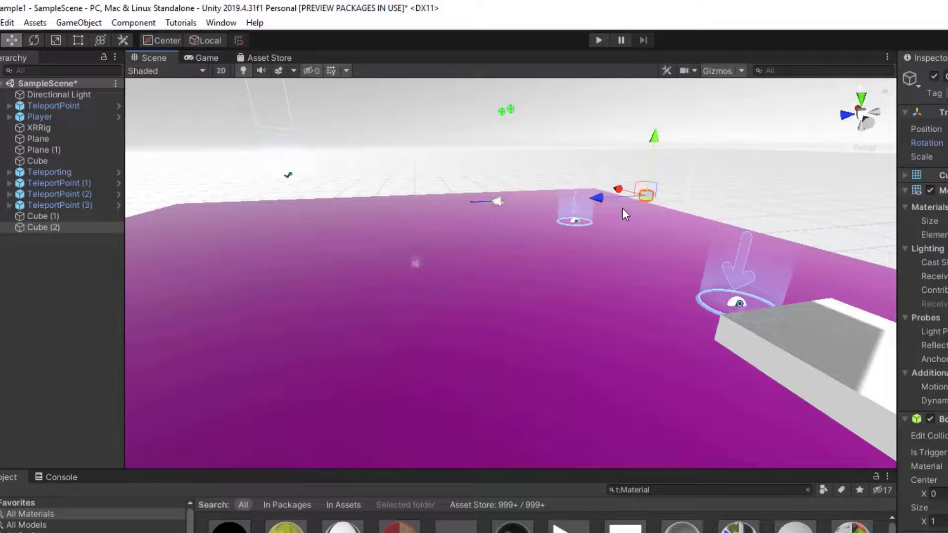
Place the small cube on the white table and apply the red FallbackHandIndicator material
{"action": "left_click_drag", "start_coordinate": [625, 208], "coordinate": [684, 195], "text": "alt"}
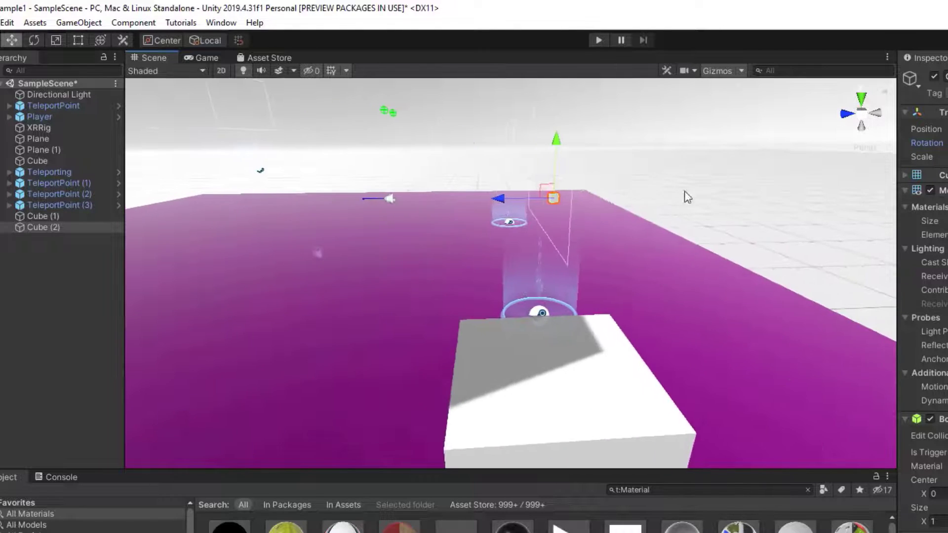
{"action": "left_click_drag", "start_coordinate": [557, 199], "coordinate": [846, 201]}
{"action": "left_click_drag", "start_coordinate": [591, 150], "coordinate": [587, 254]}
{"action": "left_click_drag", "start_coordinate": [399, 528], "coordinate": [582, 315]}
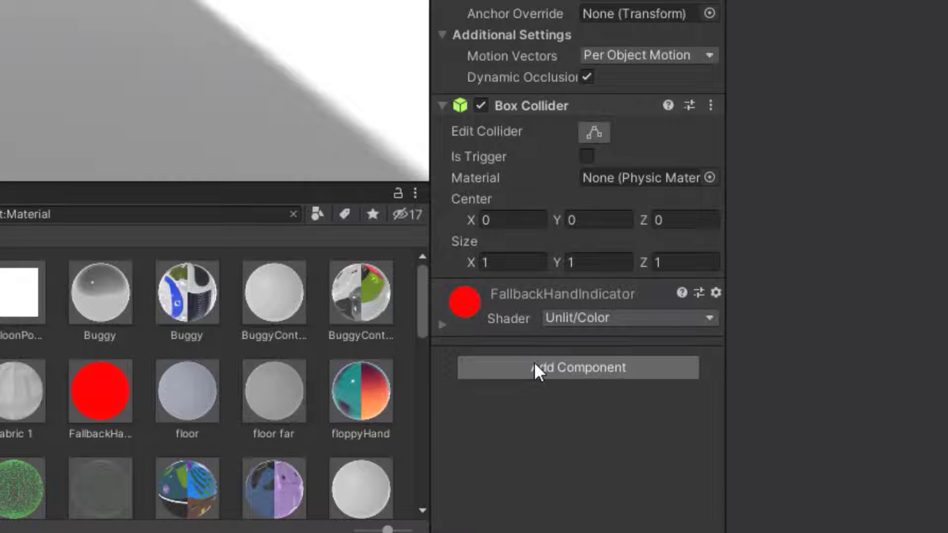
Add the Interactable script component to the red cube
{"action": "left_click", "coordinate": [536, 367]}
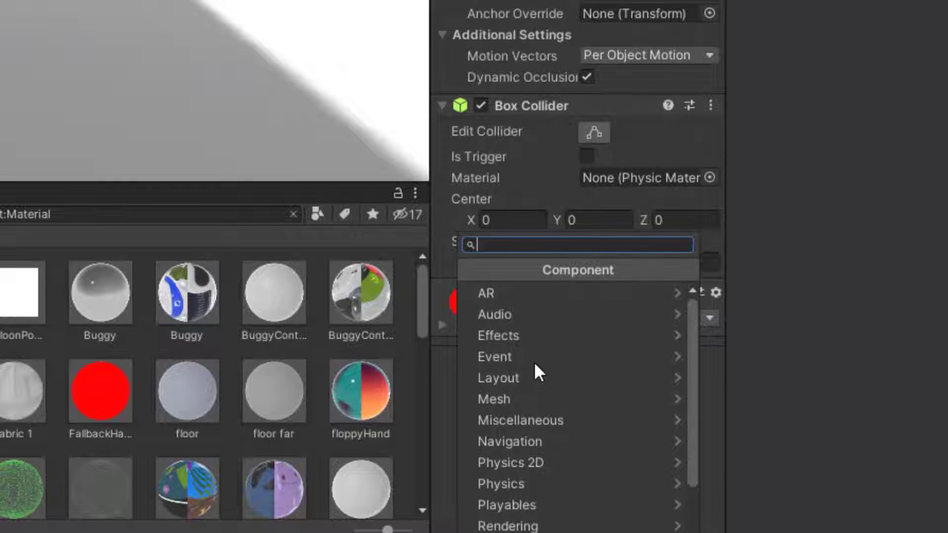
{"action": "type", "text": "intera"}
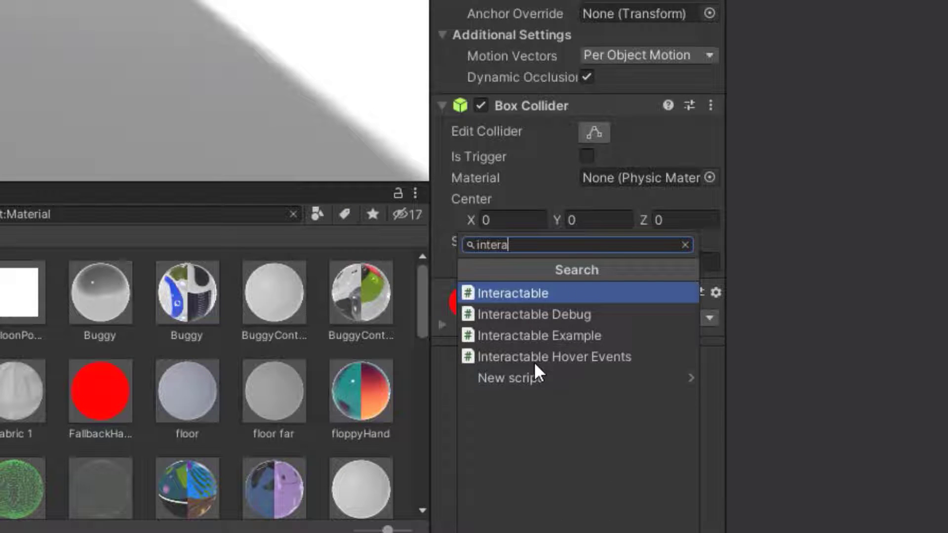
{"action": "left_click", "coordinate": [517, 294]}
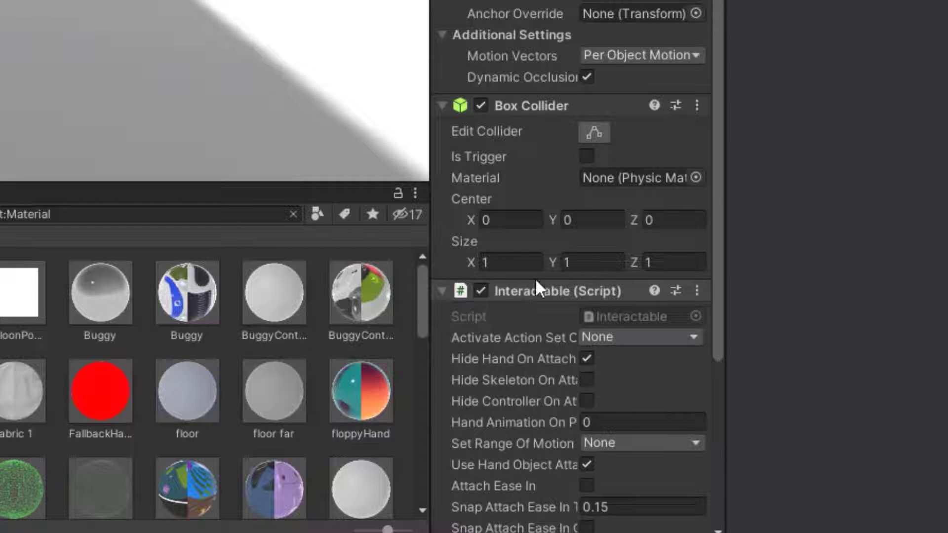
{"action": "scroll", "coordinate": [538, 267], "scroll_direction": "down", "scroll_amount": 5}
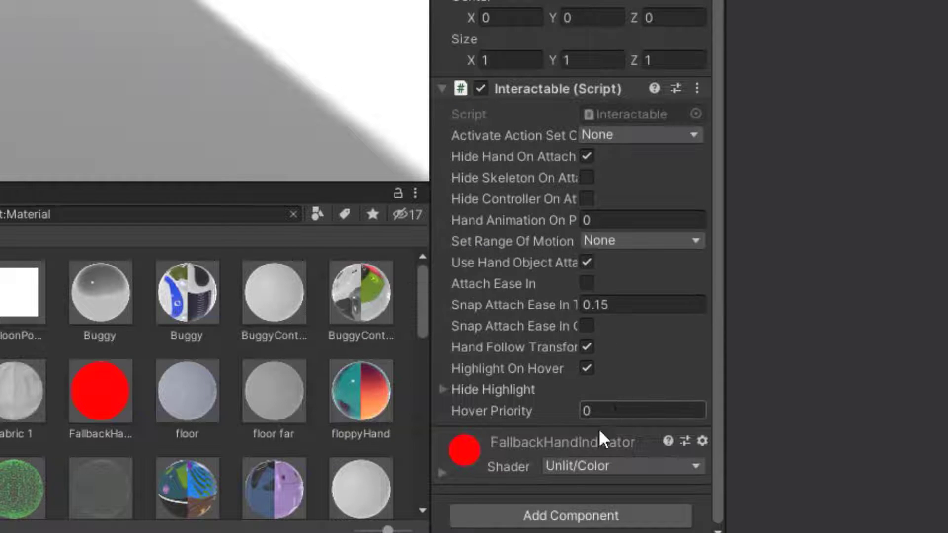
Add the Throwable script component, which brings a Rigidbody with it
{"action": "left_click", "coordinate": [563, 512]}
{"action": "type", "text": "throw"}
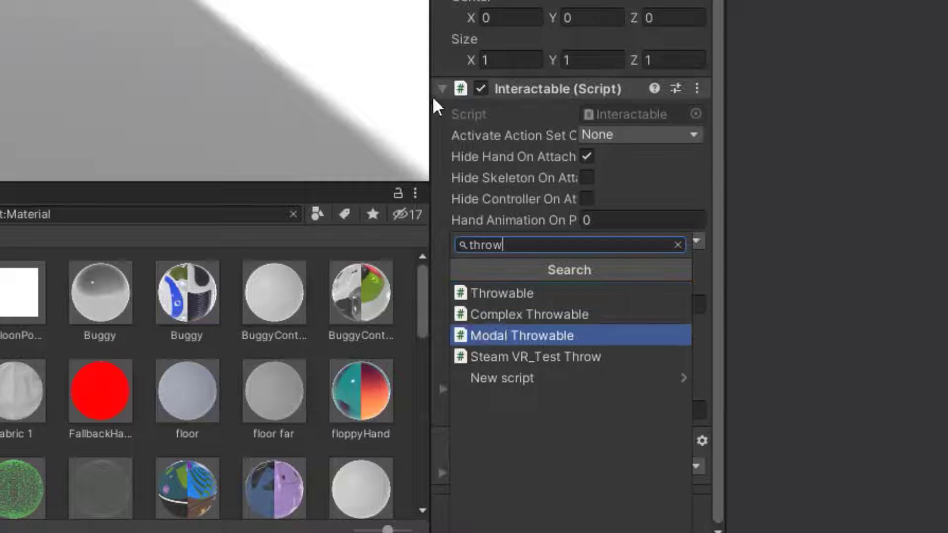
{"action": "left_click", "coordinate": [519, 296]}
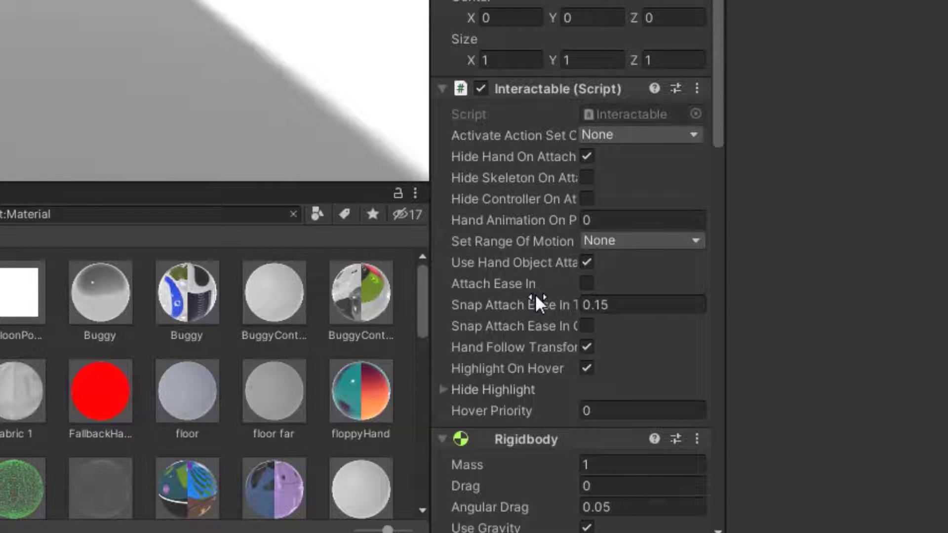
{"action": "right_click_drag", "start_coordinate": [445, 296], "coordinate": [741, 345]}
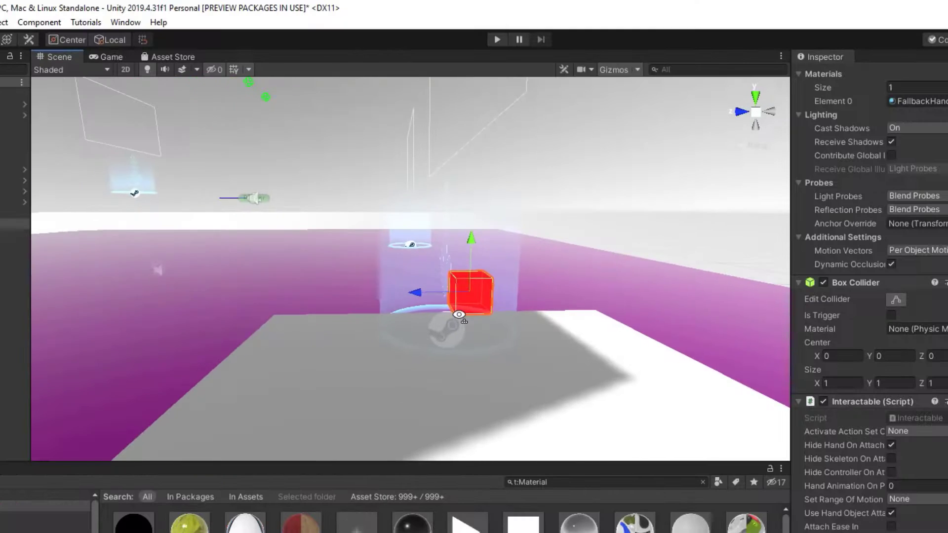
{"action": "scroll", "coordinate": [840, 399], "scroll_direction": "down", "scroll_amount": 10}
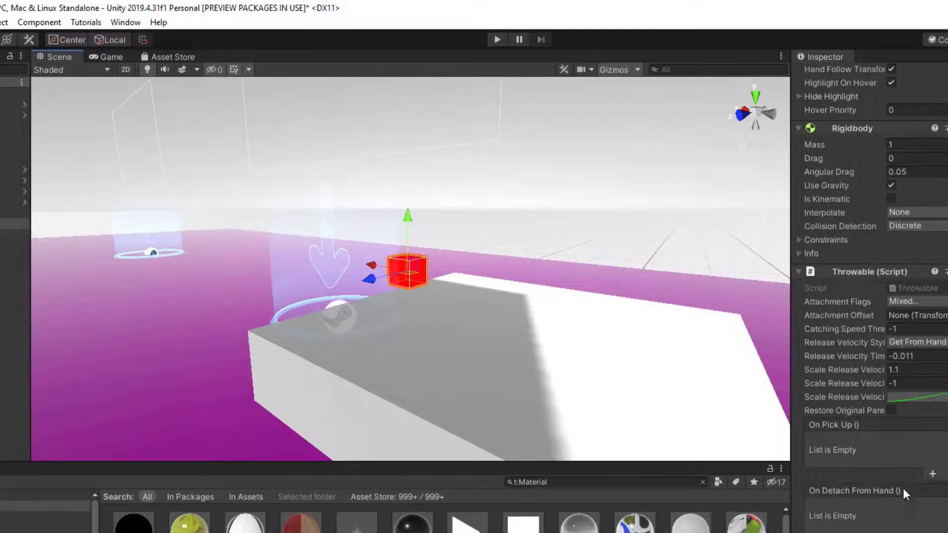
{"action": "scroll", "coordinate": [909, 462], "scroll_direction": "up", "scroll_amount": 3}
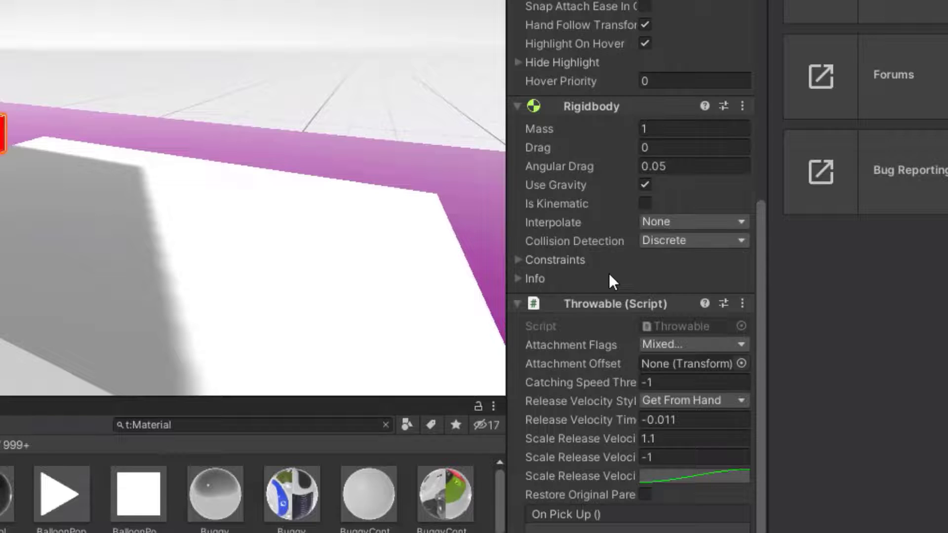
{"action": "scroll", "coordinate": [867, 381], "scroll_direction": "up", "scroll_amount": 3}
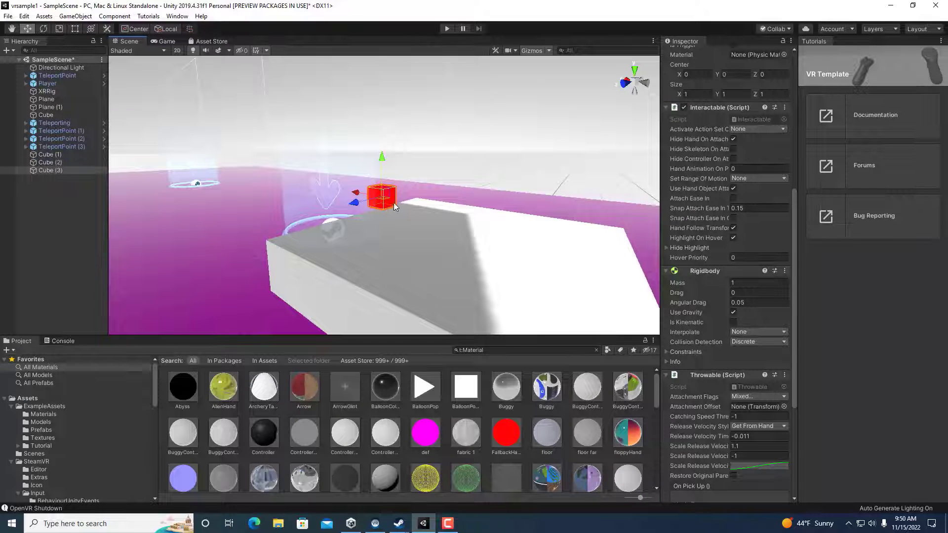
Duplicate the red cube, move the copy along the table, and run Play mode
{"action": "key", "text": "ctrl+d"}
{"action": "left_click_drag", "start_coordinate": [384, 207], "coordinate": [400, 232]}
{"action": "left_click_drag", "start_coordinate": [395, 199], "coordinate": [342, 170]}
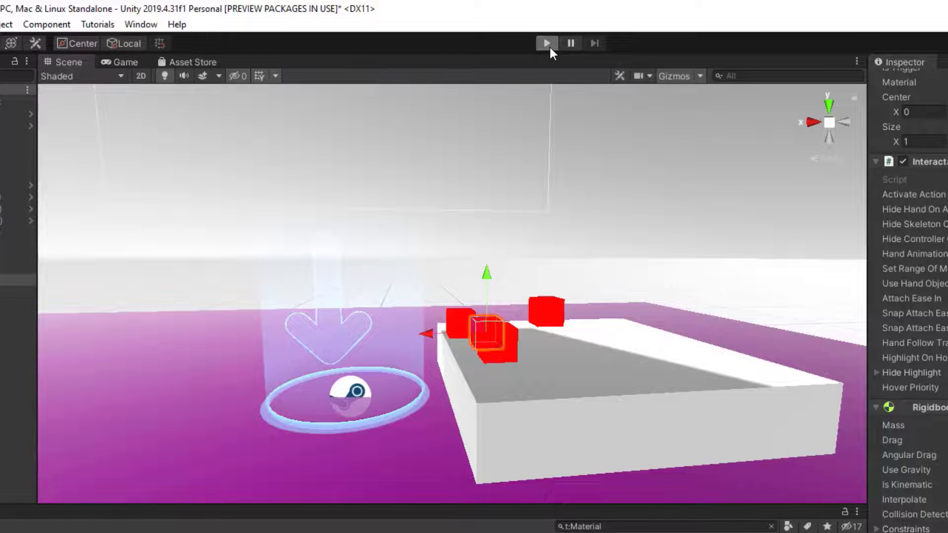
{"action": "left_click", "coordinate": [547, 43]}
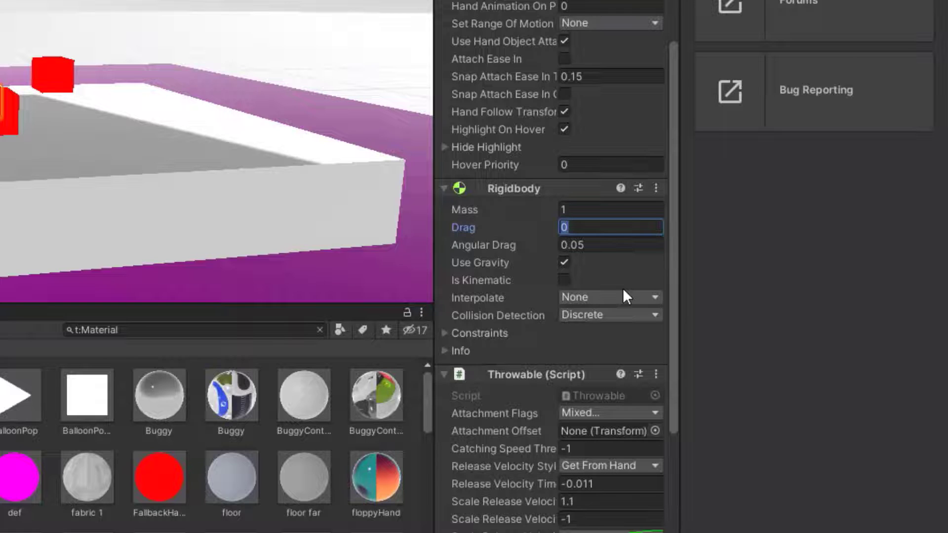
Toggle Is Kinematic on the cube's Rigidbody and change its Drag from 0 to 12
{"action": "left_click", "coordinate": [631, 280]}
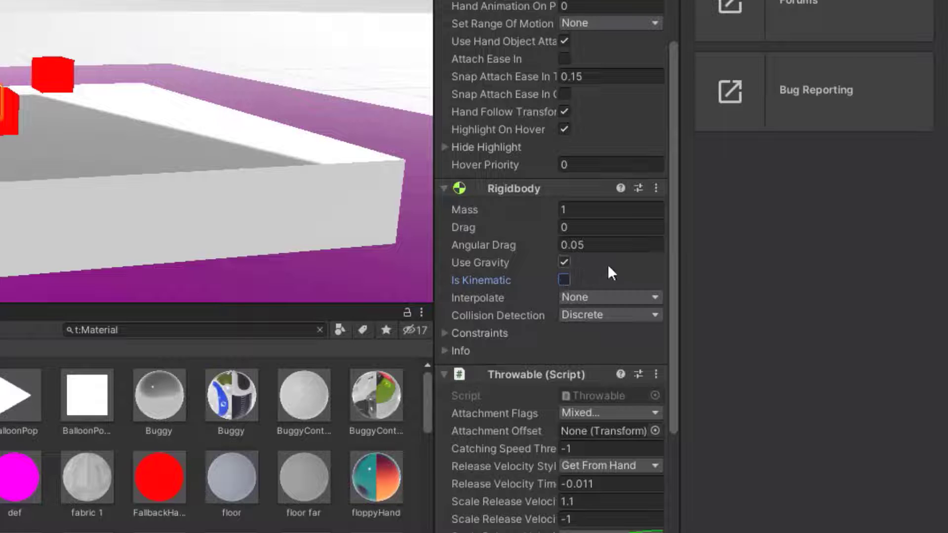
{"action": "scroll", "coordinate": [623, 262], "scroll_direction": "down", "scroll_amount": 5}
{"action": "scroll", "coordinate": [588, 312], "scroll_direction": "down", "scroll_amount": 5}
{"action": "scroll", "coordinate": [590, 318], "scroll_direction": "up", "scroll_amount": 6}
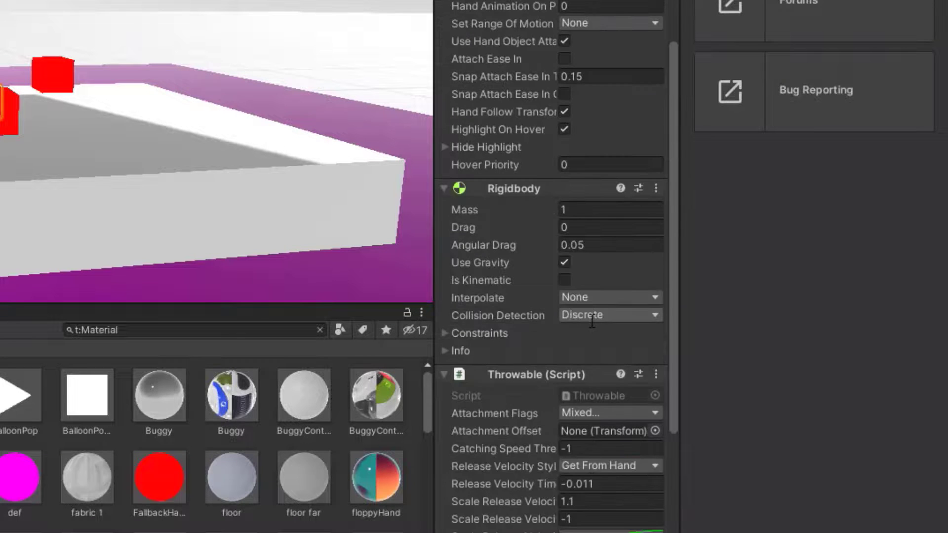
{"action": "left_click", "coordinate": [585, 227]}
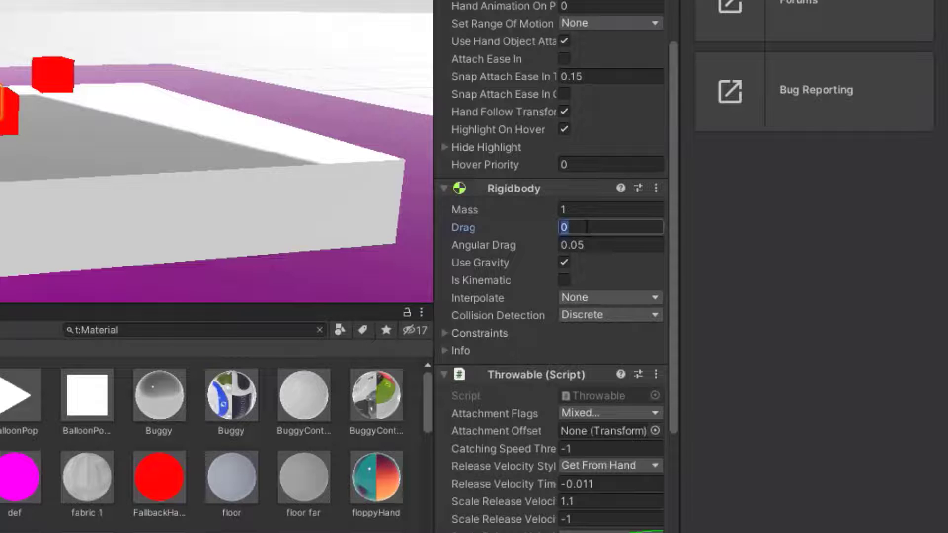
{"action": "key", "text": "BackSpace"}
{"action": "type", "text": "1"}
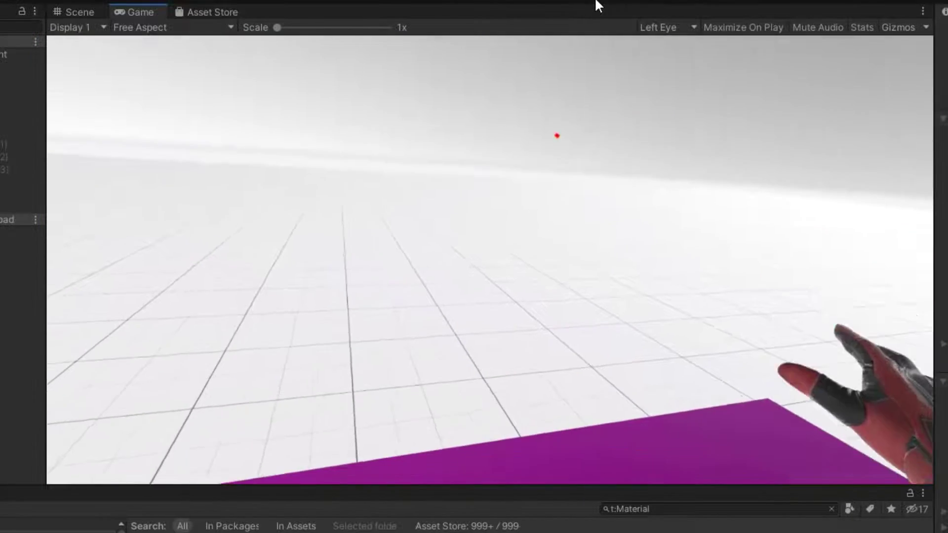
Stop Play mode and orbit the Scene view to show the whole floor
{"action": "left_click", "coordinate": [592, 1]}
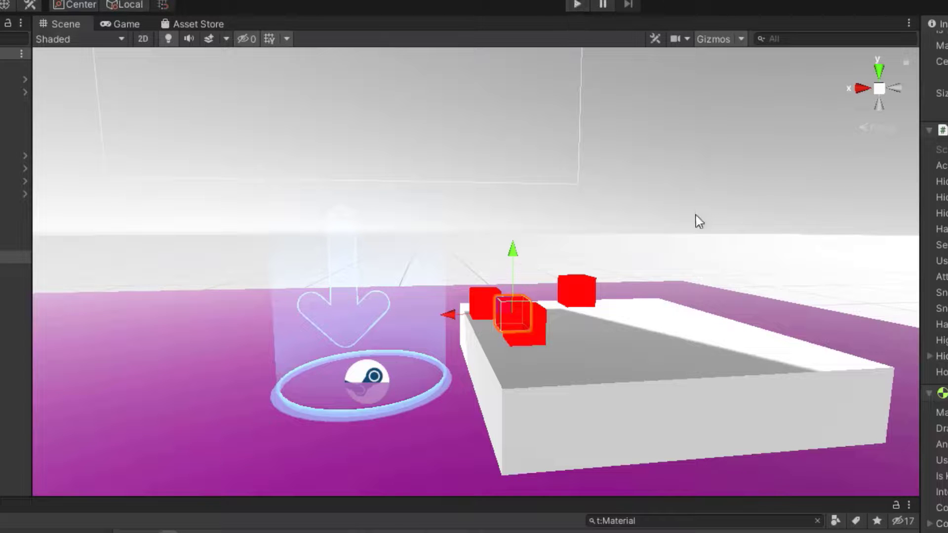
{"action": "right_click_drag", "start_coordinate": [702, 216], "coordinate": [348, 170]}
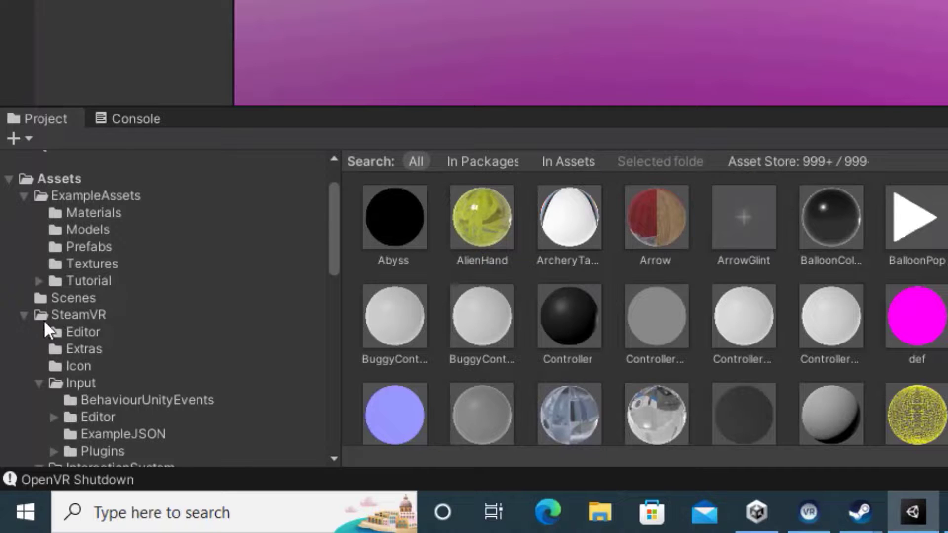
Expand the SteamVR InteractionSystem Longbow folder and scroll through the folder tree
{"action": "scroll", "coordinate": [99, 326], "scroll_direction": "down", "scroll_amount": 8}
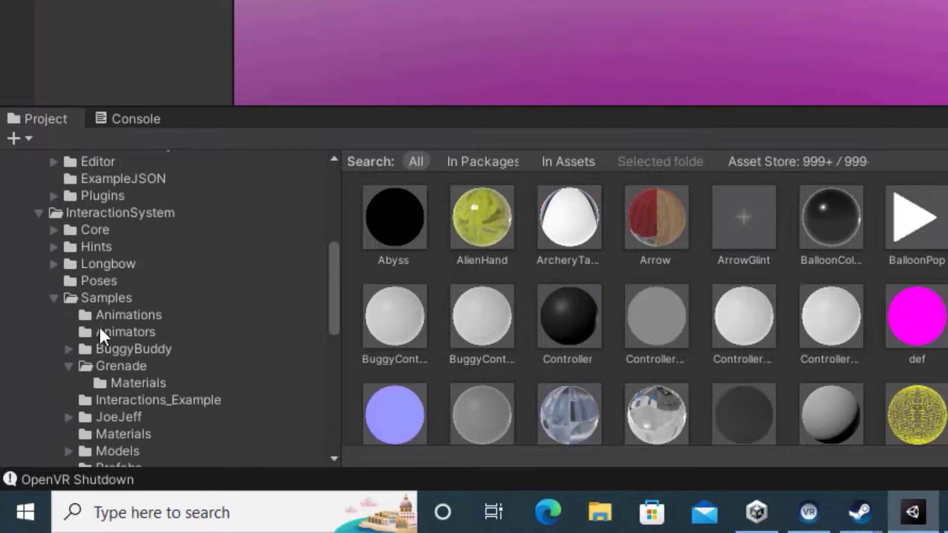
{"action": "scroll", "coordinate": [157, 372], "scroll_direction": "up", "scroll_amount": 4}
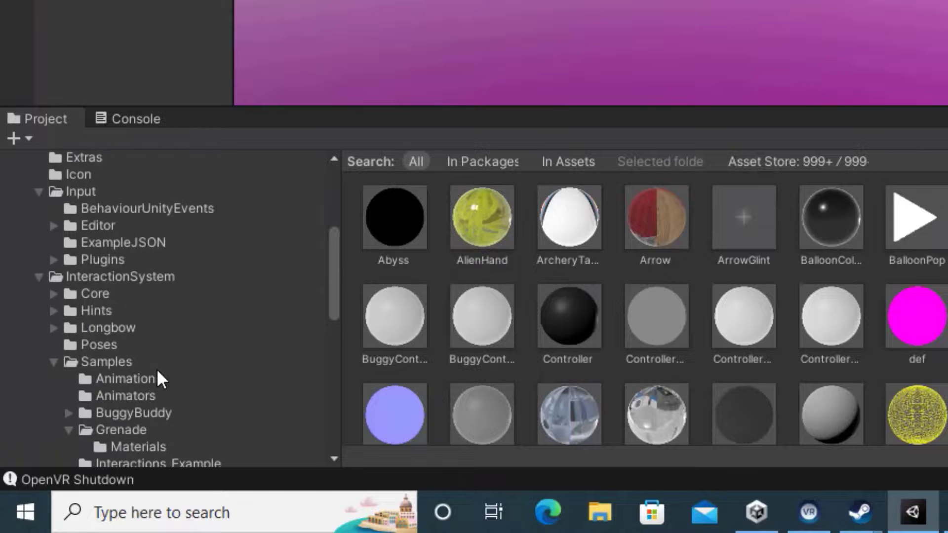
{"action": "left_click", "coordinate": [53, 328]}
{"action": "scroll", "coordinate": [115, 331], "scroll_direction": "down", "scroll_amount": 1}
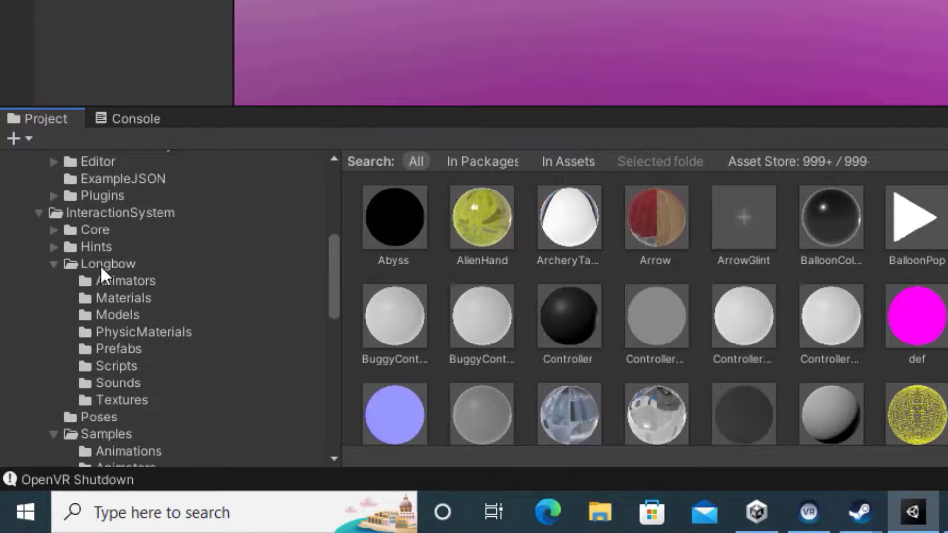
{"action": "scroll", "coordinate": [100, 265], "scroll_direction": "down", "scroll_amount": 4}
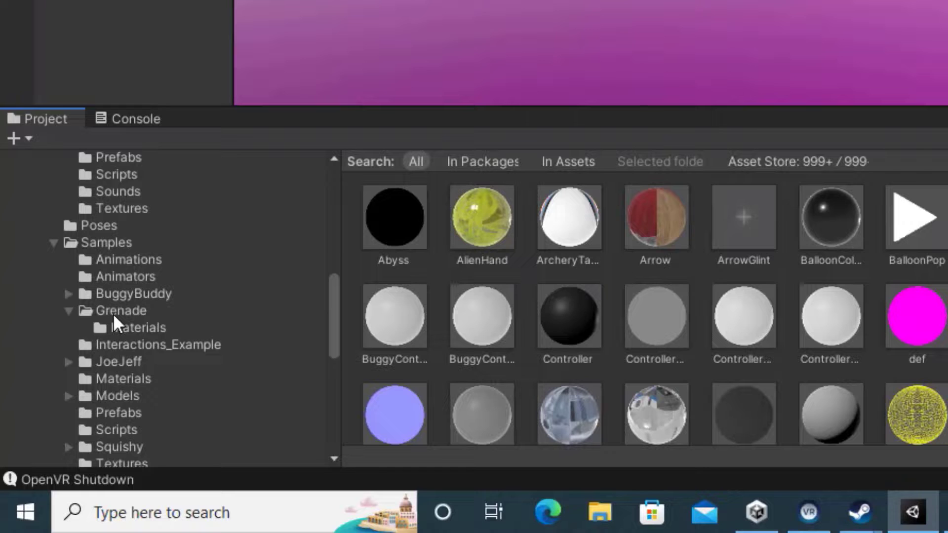
{"action": "scroll", "coordinate": [114, 319], "scroll_direction": "down", "scroll_amount": 3}
{"action": "scroll", "coordinate": [192, 404], "scroll_direction": "down", "scroll_amount": 6}
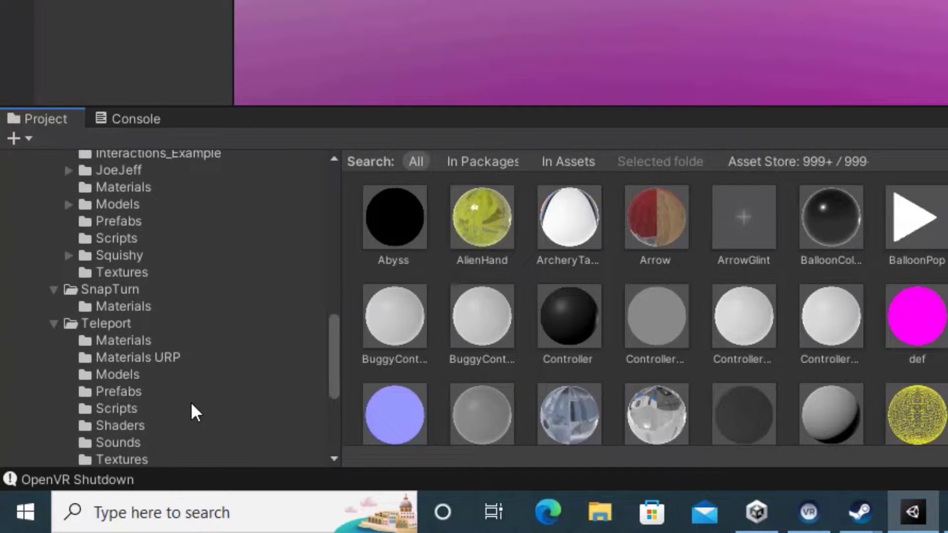
{"action": "scroll", "coordinate": [195, 405], "scroll_direction": "down", "scroll_amount": 1}
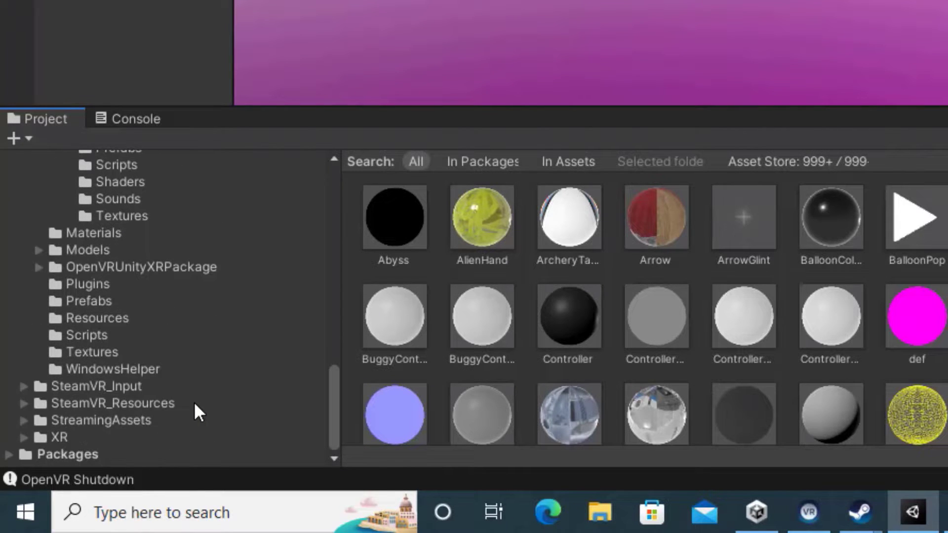